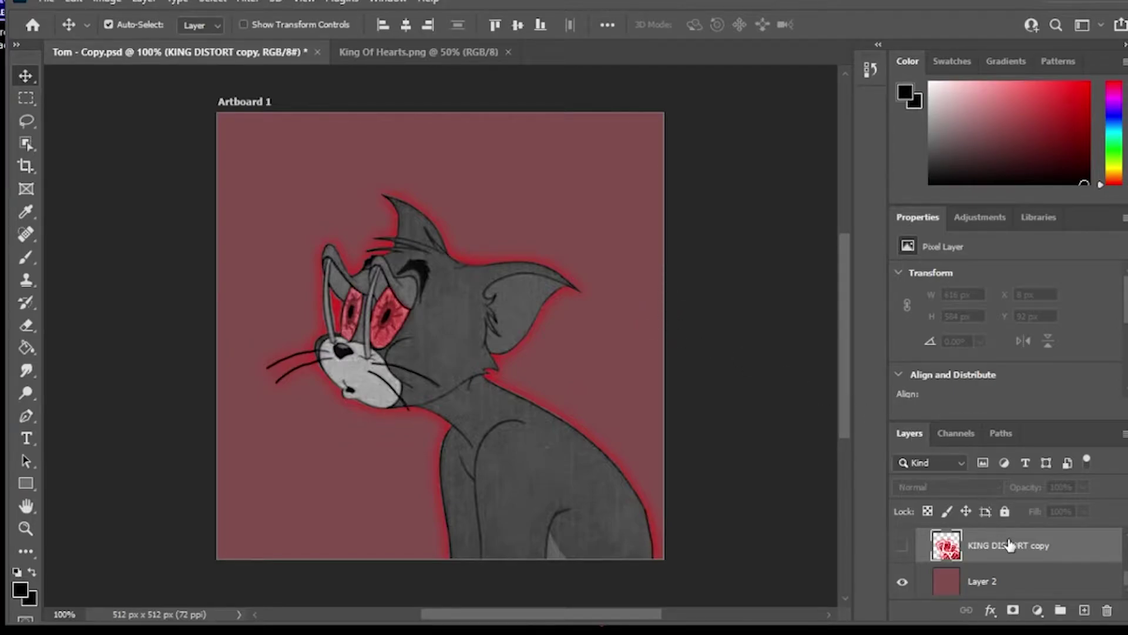
Step: Briefly show the KING DISTORT copy layer to preview the distorted cards behind the cat, and hide it again
scroll(1030, 554, "up", 2)
scroll(1031, 556, "down", 2)
left_click(903, 546)
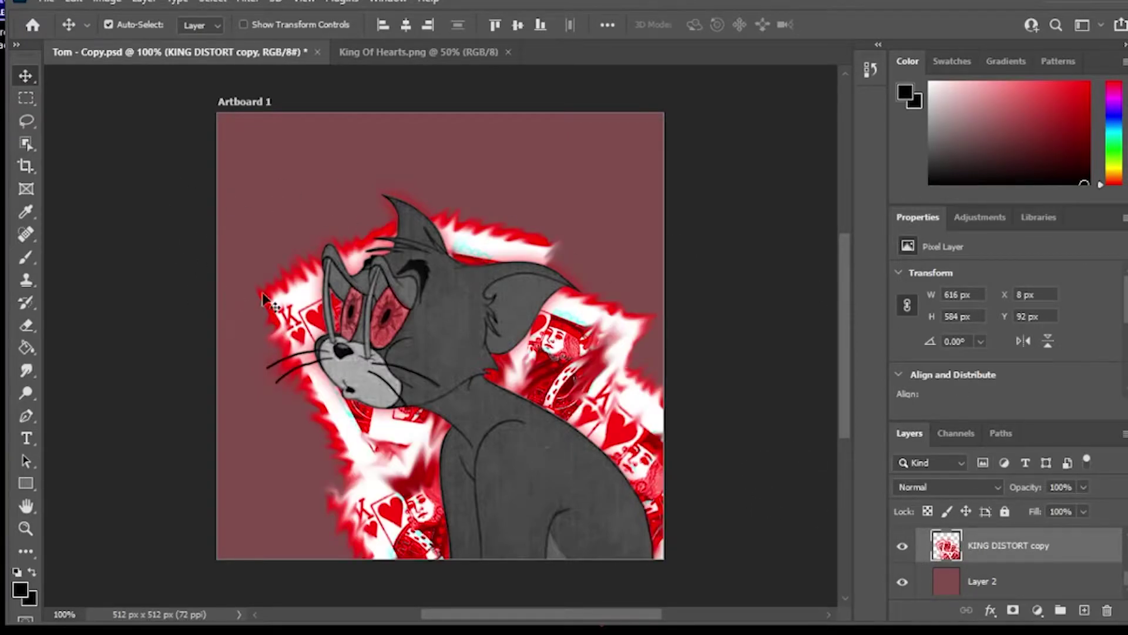
left_click(902, 546)
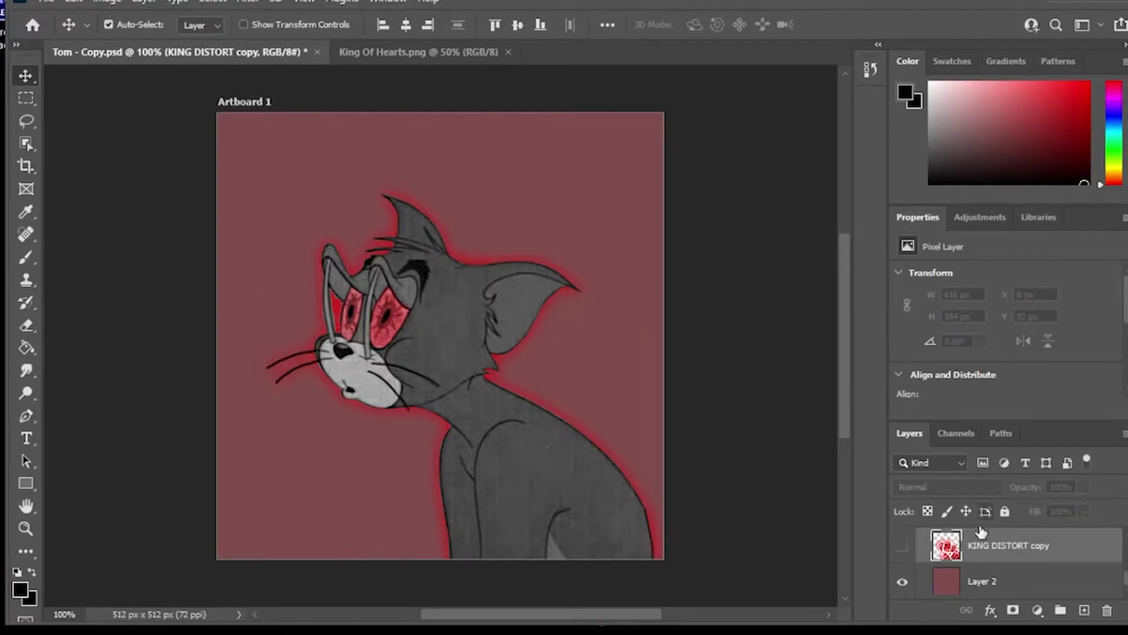
scroll(982, 529, "up", 4)
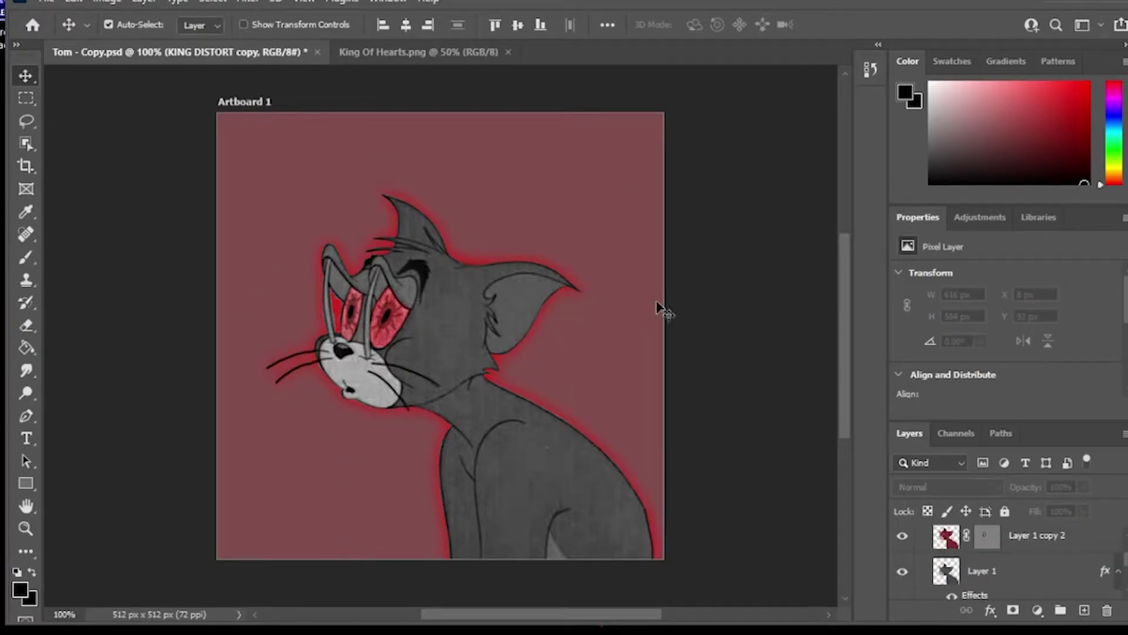
scroll(1082, 553, "down", 4)
scroll(992, 531, "down", 2)
scroll(287, 305, "up", 3)
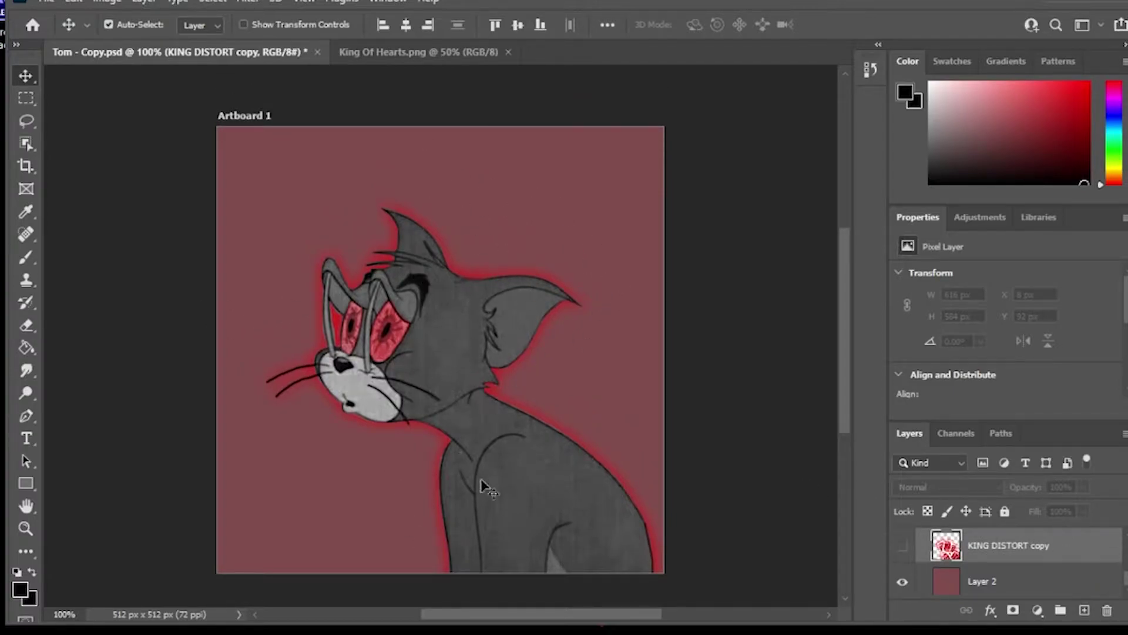
Step: Copy the card artwork from King Of Hearts.png into the Tom document as a new layer directly above Layer 2
left_click(993, 581)
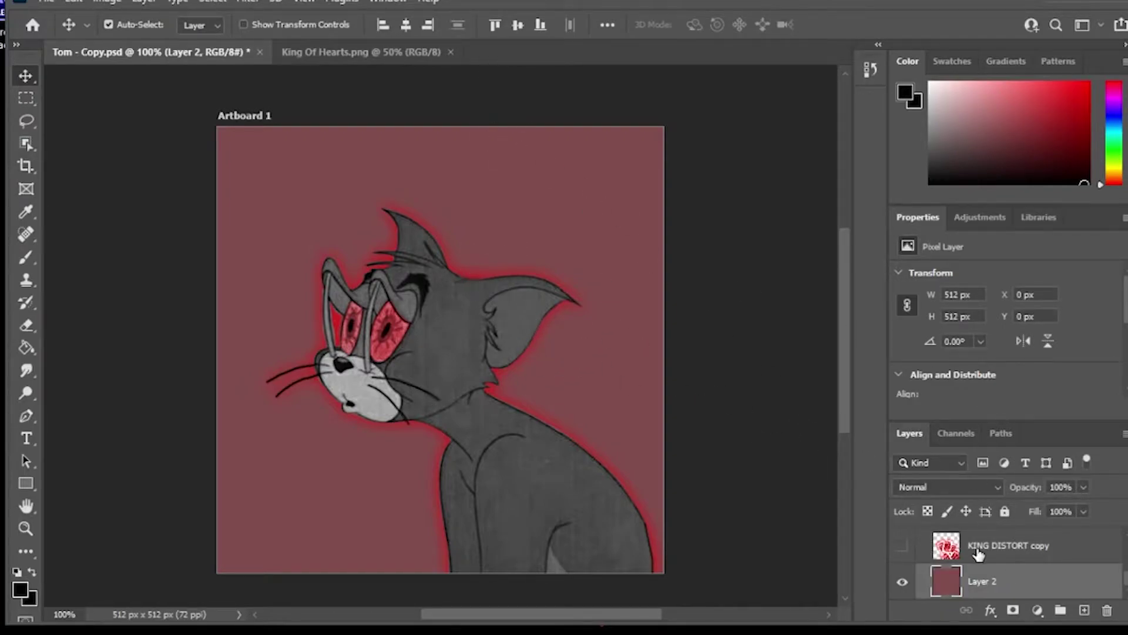
scroll(1007, 559, "up", 2)
scroll(1013, 567, "down", 1)
scroll(1010, 564, "up", 2)
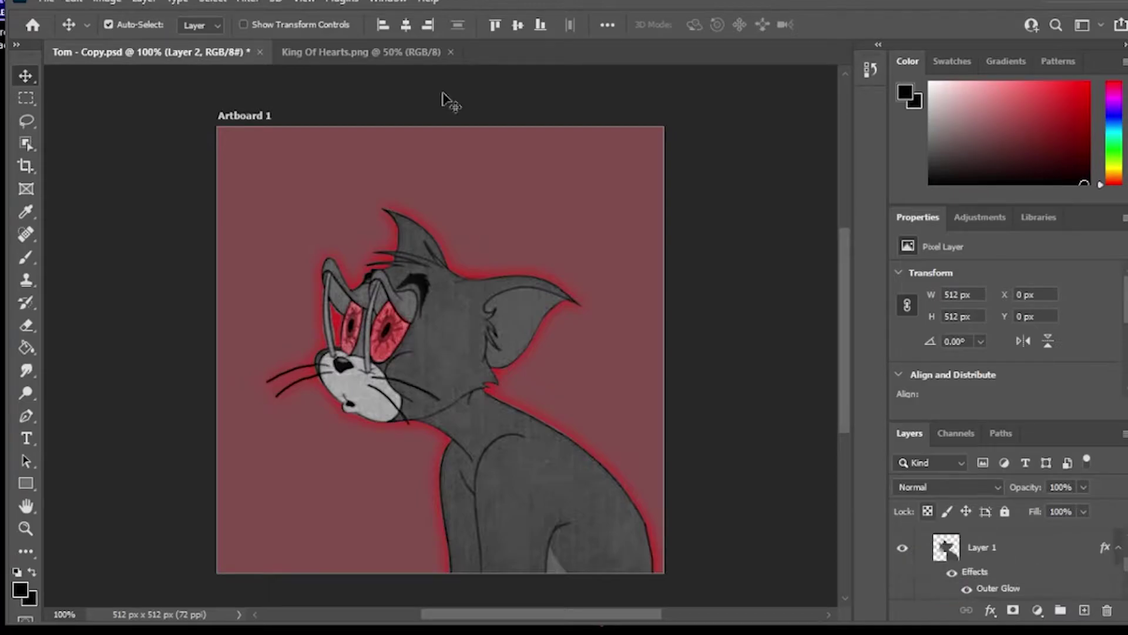
left_click(361, 52)
left_click_drag(163, 98, 343, 341)
left_click_drag(436, 204, 465, 222)
Step: Free-transform the pasted card to about 29% scale, rotate it about 27° and place it behind the cat's back
left_click(80, 3)
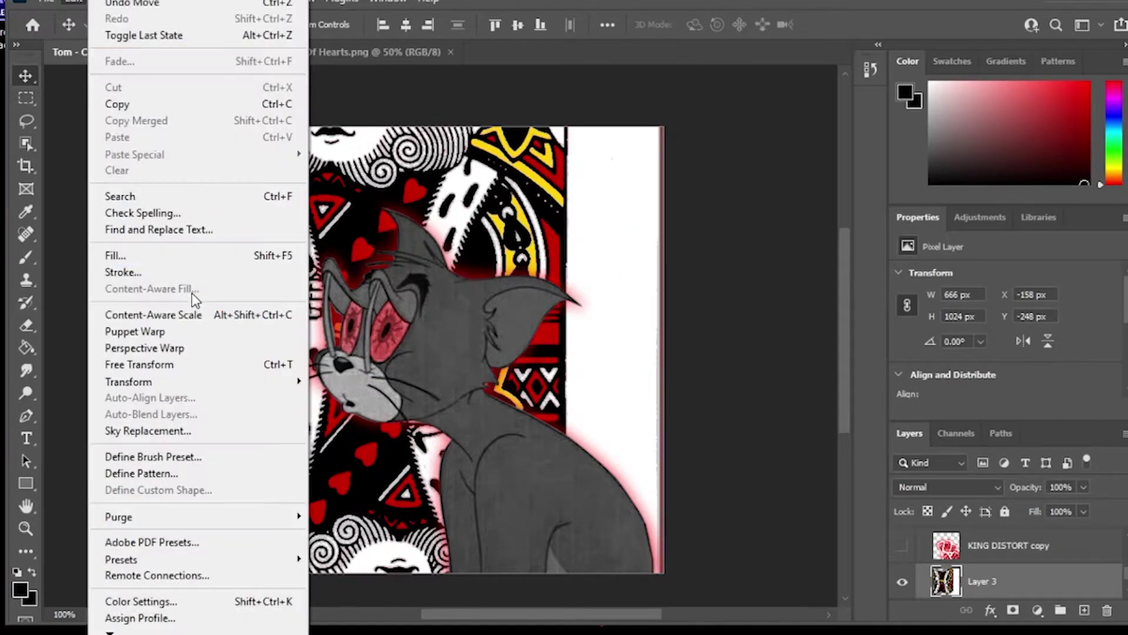
left_click(147, 365)
left_click_drag(670, 357, 642, 450)
left_click_drag(680, 282, 725, 342)
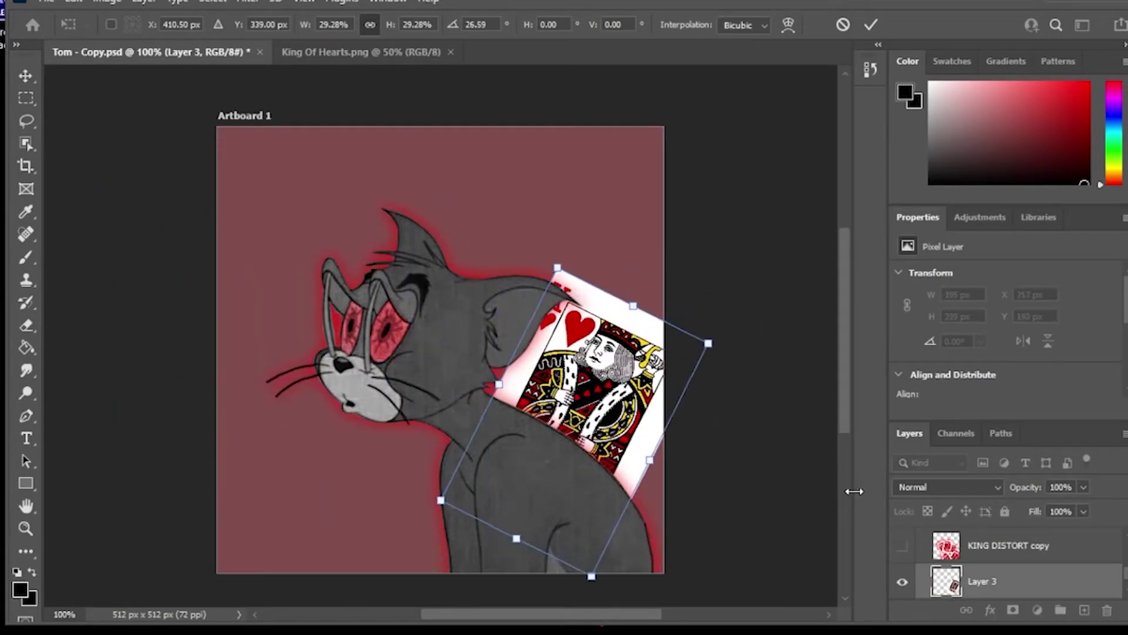
Step: Show the KING DISTORT copy layer, move the Layer 3 card above it, and shift the card left behind the cat's ear
left_click(902, 545)
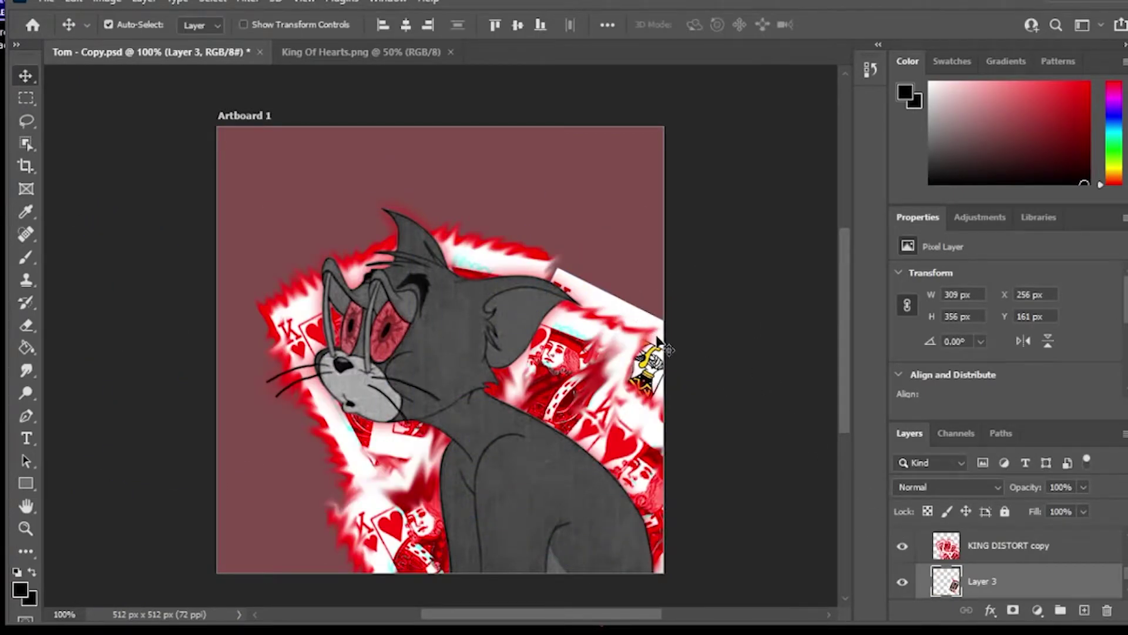
left_click_drag(983, 567, 1006, 588)
left_click_drag(599, 374, 566, 373)
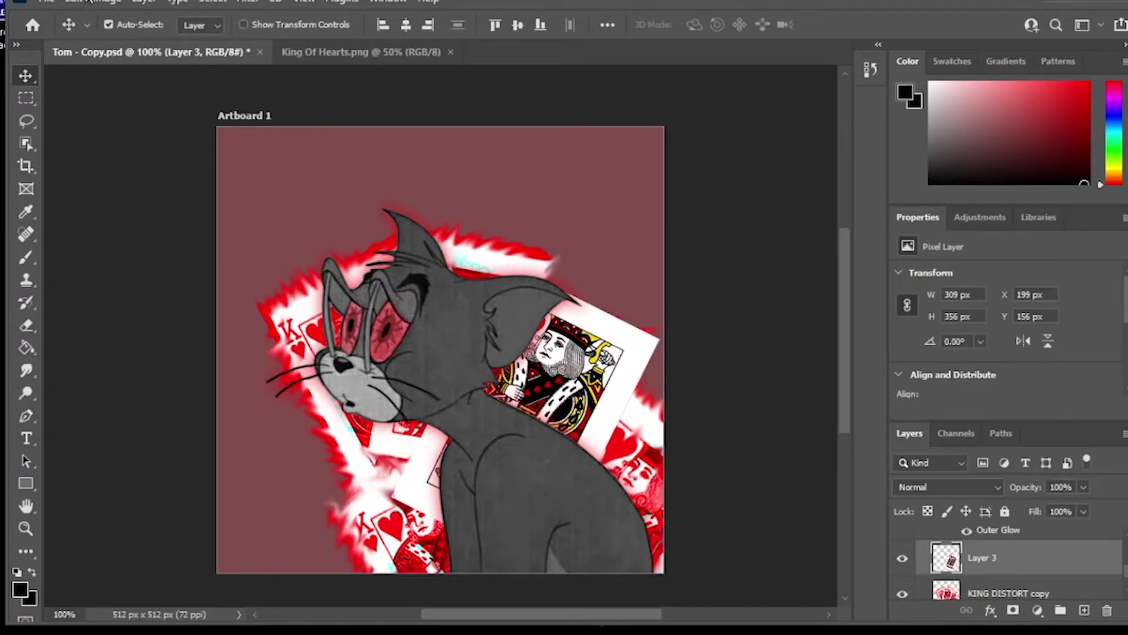
Step: Rotate the Layer 3 card slightly and nudge it to match the distorted card beneath it
left_click(76, 2)
left_click(168, 365)
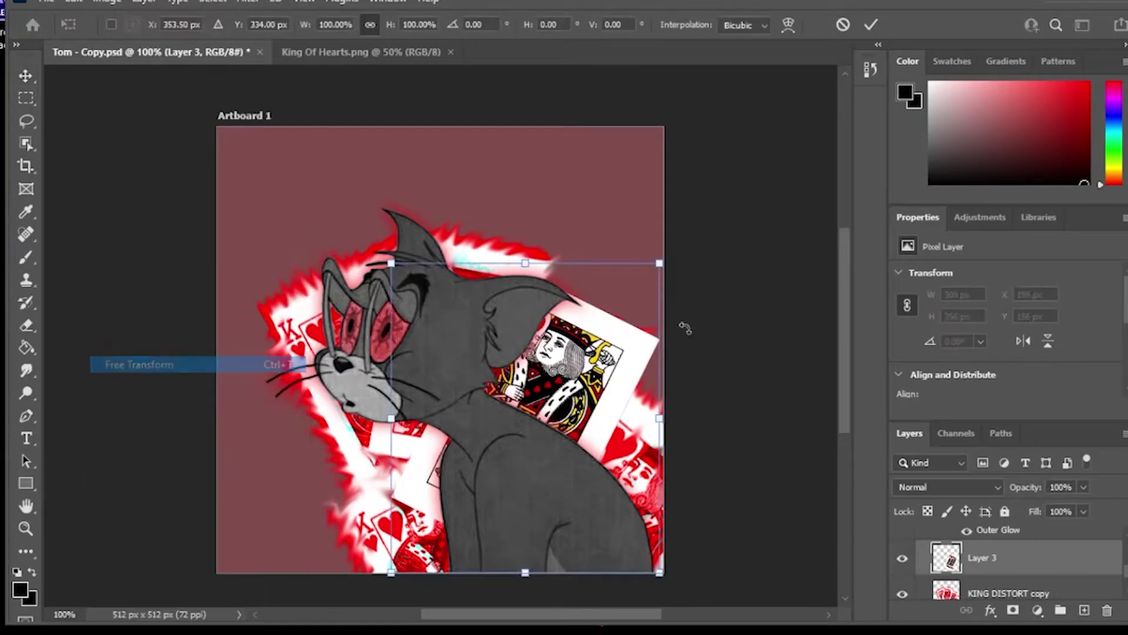
left_click_drag(675, 252, 672, 255)
mouse_move(645, 367)
left_mouse_down()
mouse_move(657, 369)
mouse_move(654, 486)
mouse_move(653, 368)
left_mouse_up()
key("Return")
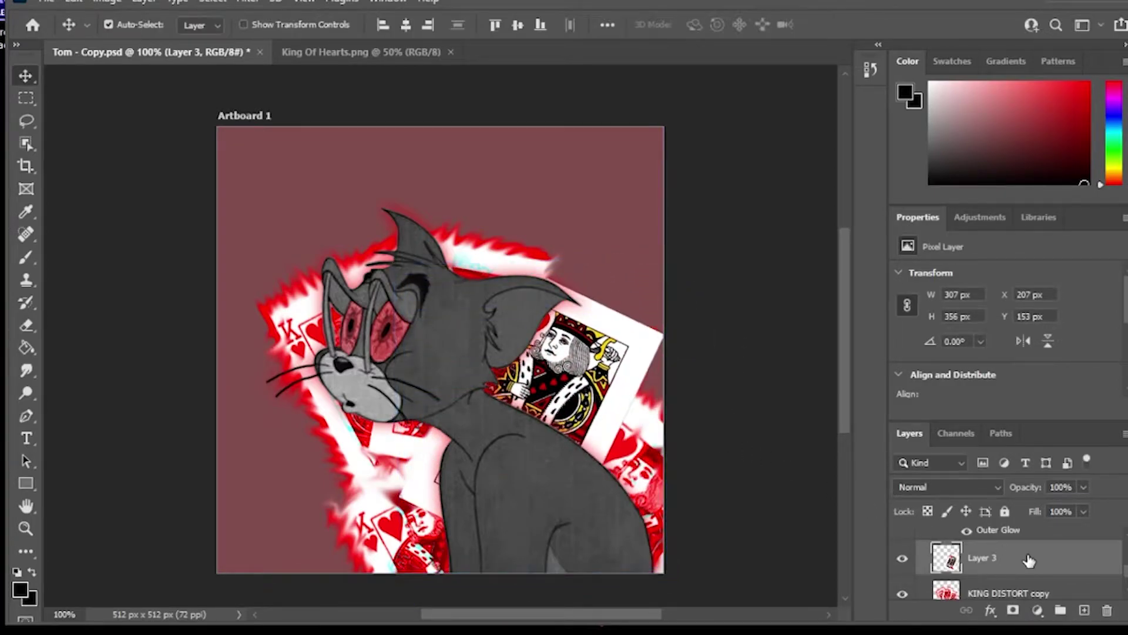
Step: Duplicate the card, move the copy down to the artboard's lower-right edge, and rotate it about 6°
key("ctrl+j")
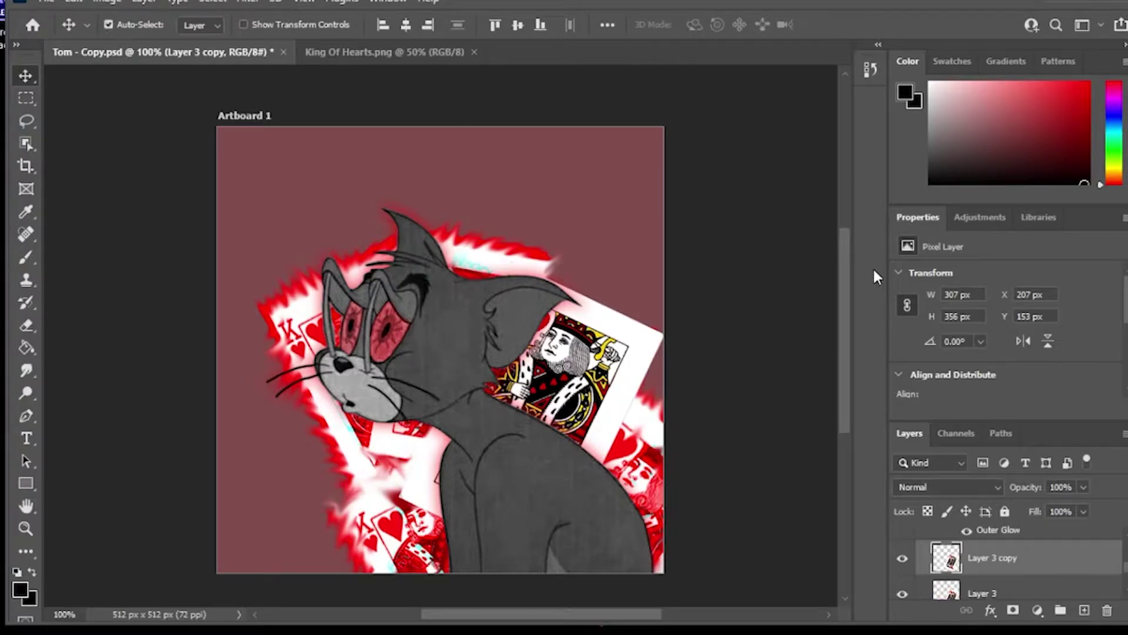
left_click_drag(576, 364, 658, 441)
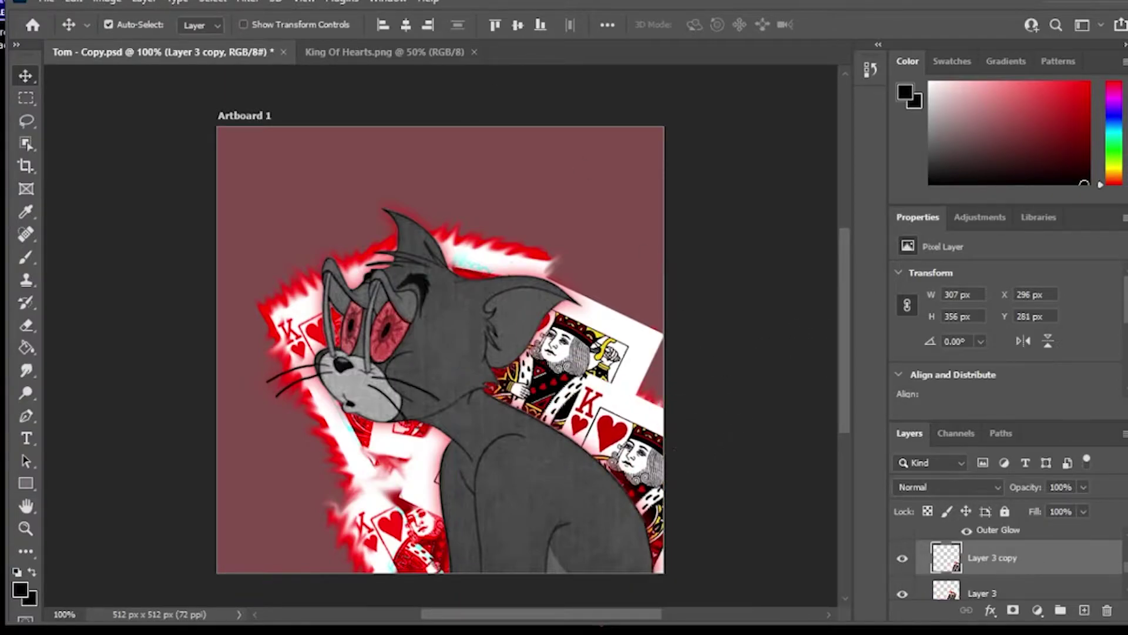
left_click(81, 5)
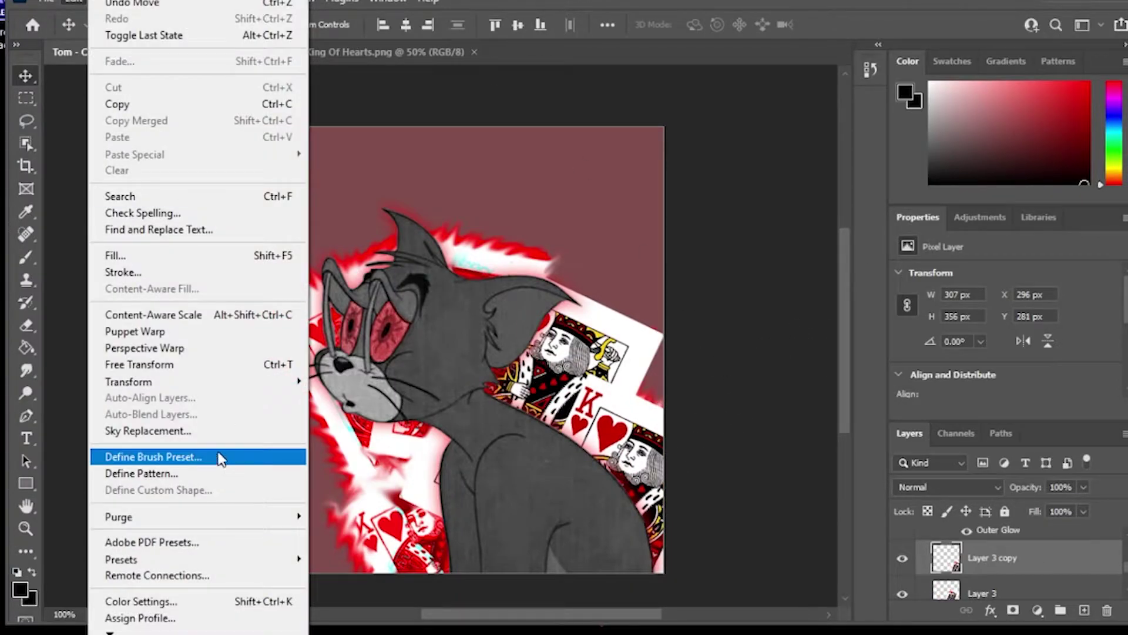
left_click(201, 364)
left_click_drag(771, 352, 797, 371)
left_click_drag(677, 431, 705, 423)
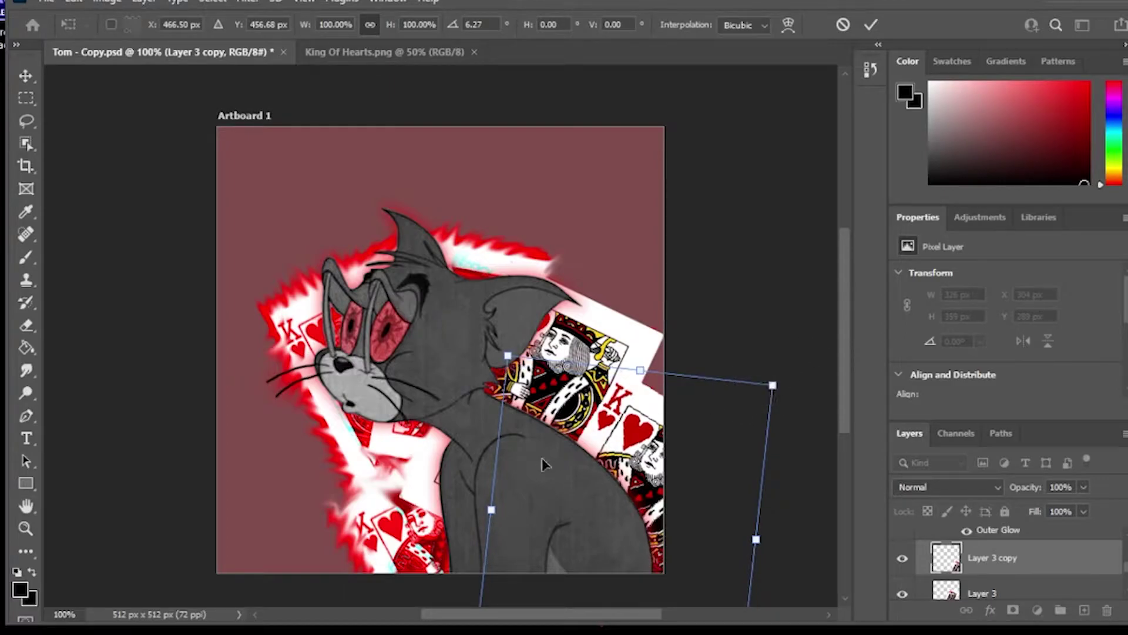
key("Return")
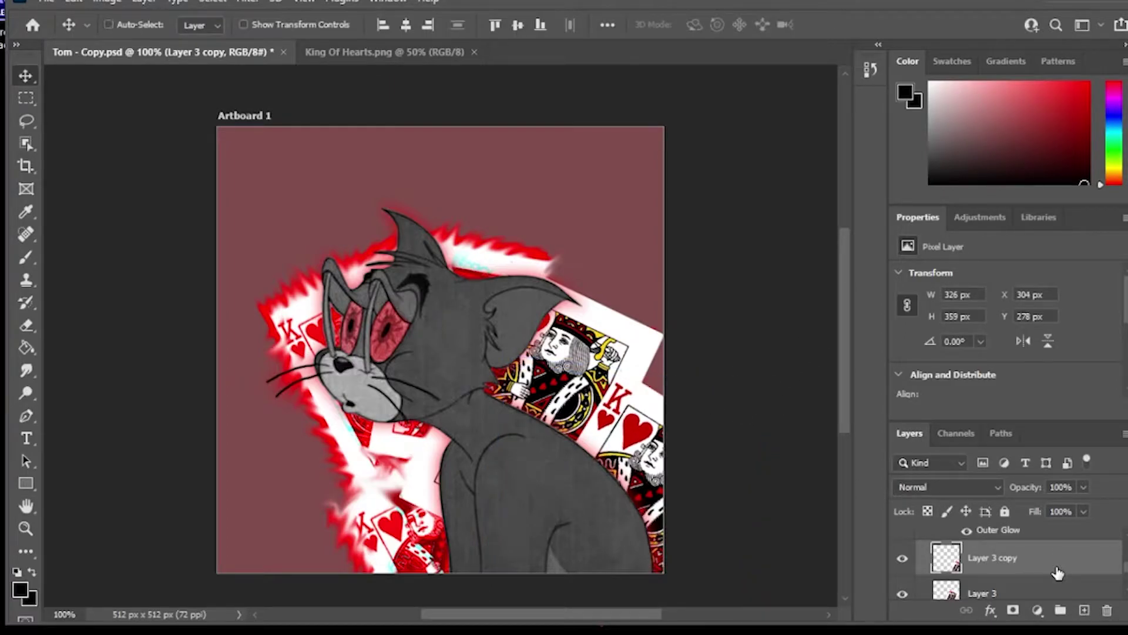
Step: Duplicate the lower-right card, place the copy behind the cat's head, rotate it about -20° and scale it to about 90%
key("ctrl+j")
left_click_drag(640, 382, 446, 229)
left_click(73, 2)
left_click(138, 366)
left_click_drag(567, 197, 412, 141)
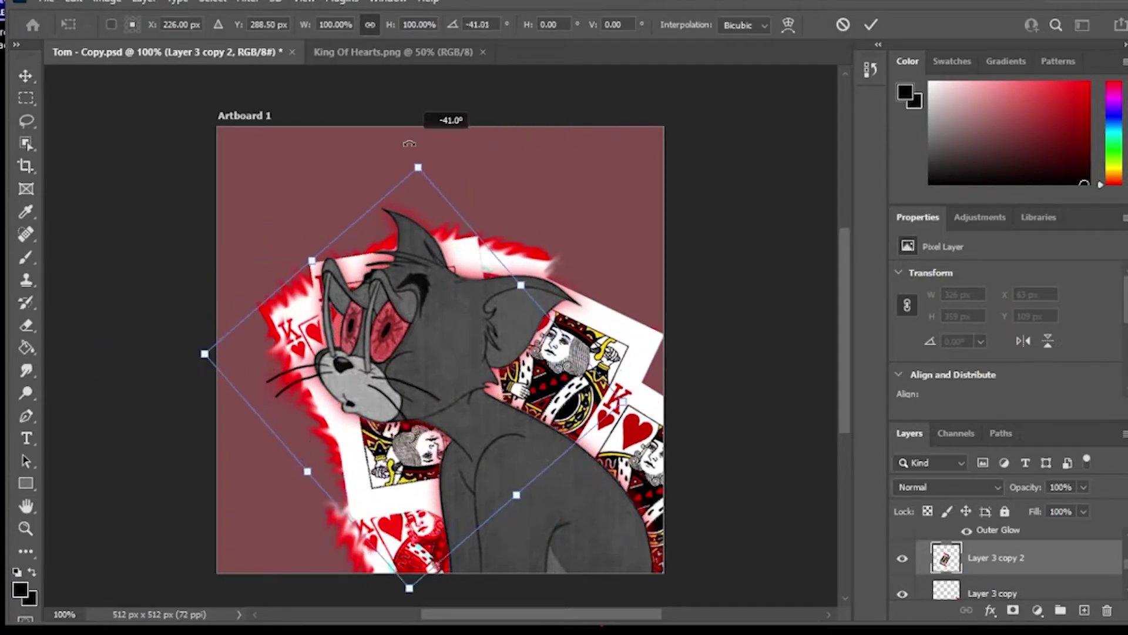
left_click_drag(520, 177, 553, 164)
left_click_drag(533, 270, 507, 267)
left_click_drag(516, 160, 505, 184)
left_click_drag(508, 274, 515, 255)
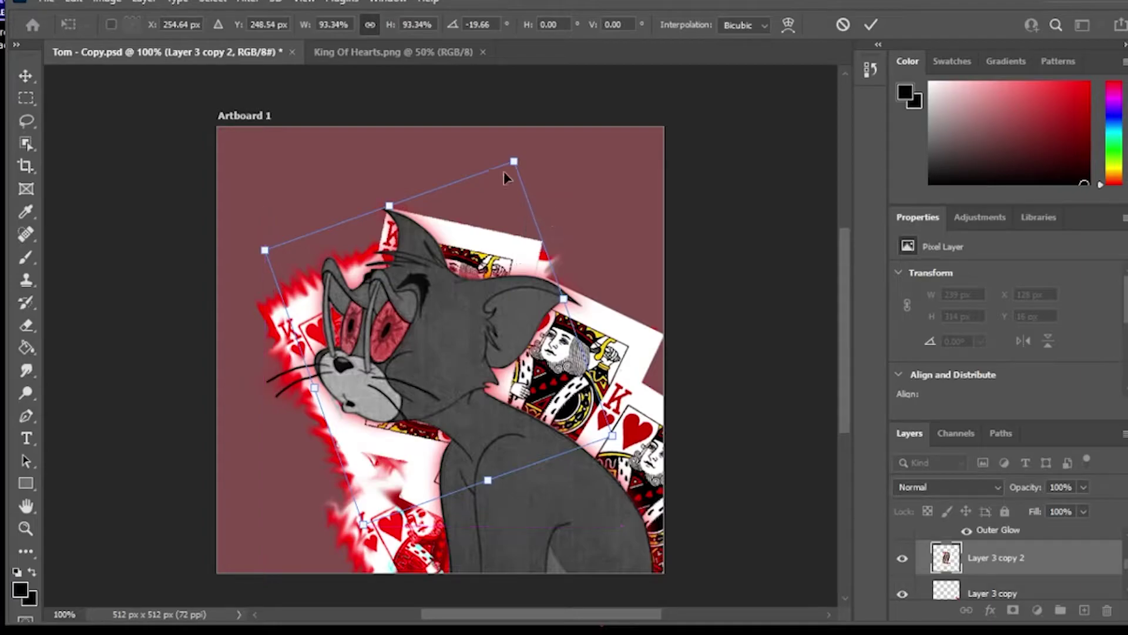
left_click_drag(508, 165, 510, 174)
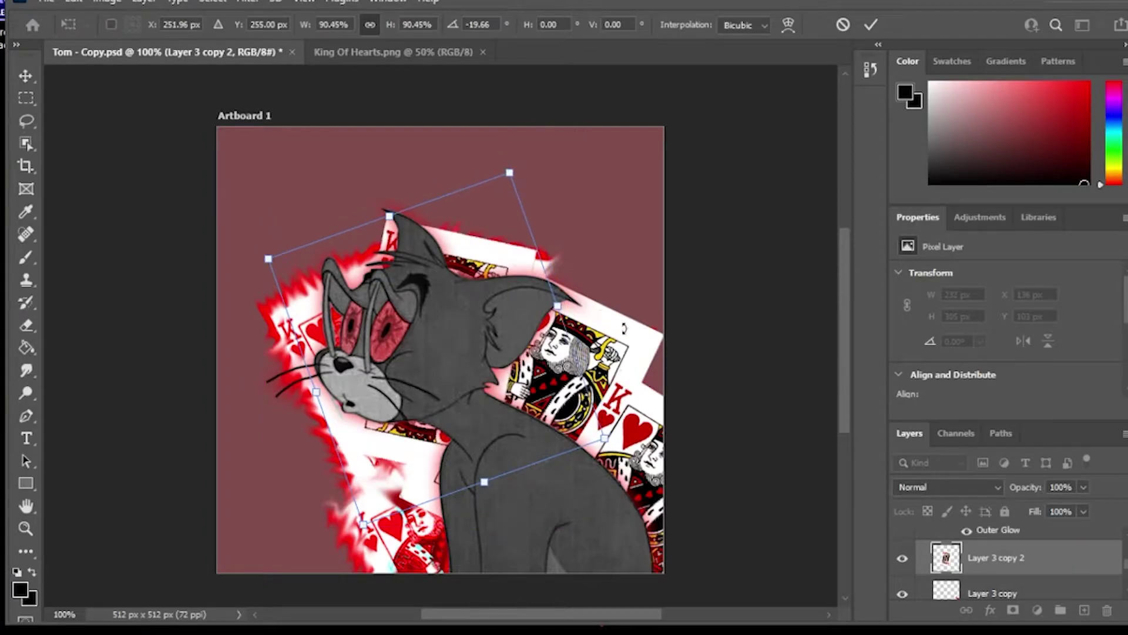
left_click(871, 24)
Step: Shift the Layer 3 card up and right, and nudge the card behind the head up to meet it
left_click_drag(646, 369, 666, 331)
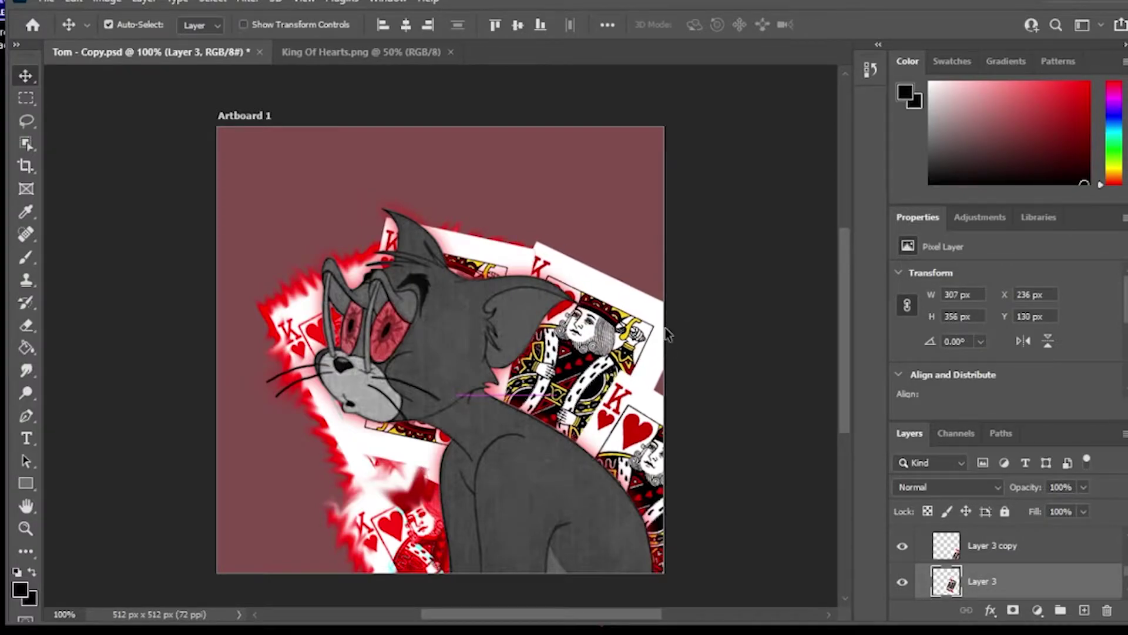
left_click_drag(466, 249, 469, 240)
Step: Duplicate the card behind the head, rotate the copy about -44° and place it behind the cat's face
key("ctrl")
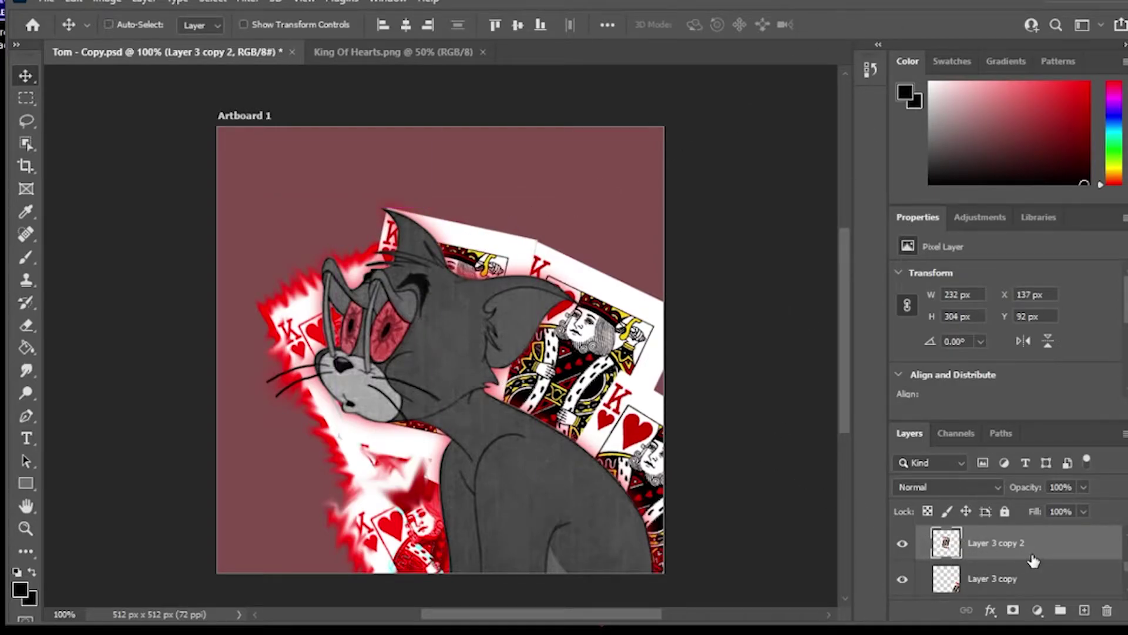
left_click(73, 3)
left_click(187, 362)
left_click_drag(472, 143, 325, 178)
left_click_drag(429, 322, 383, 356)
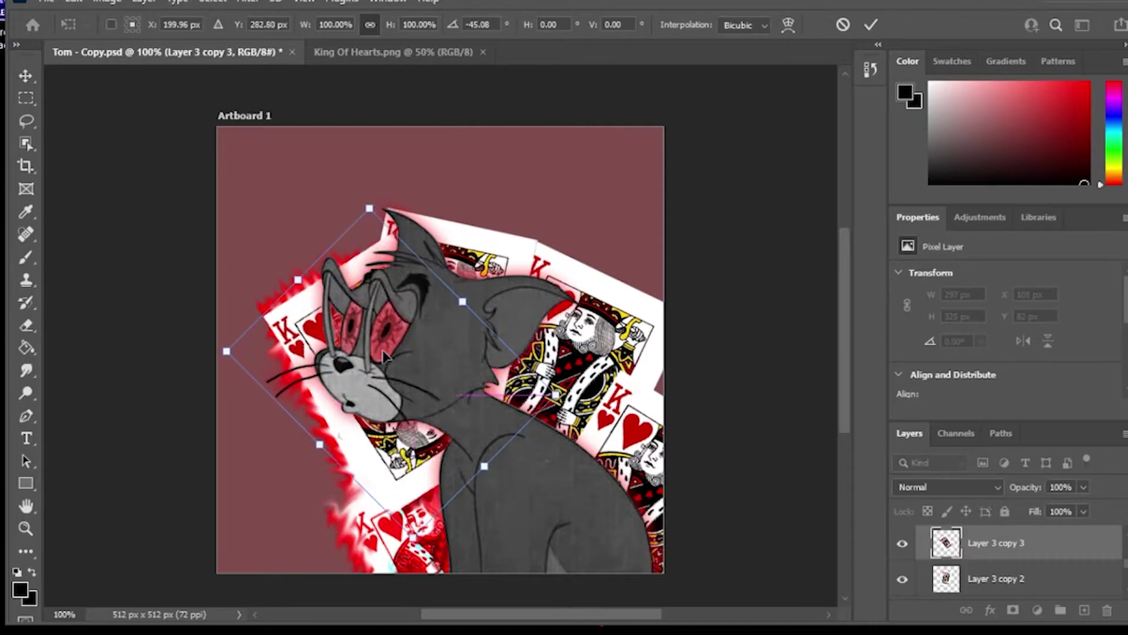
left_click_drag(381, 201, 387, 199)
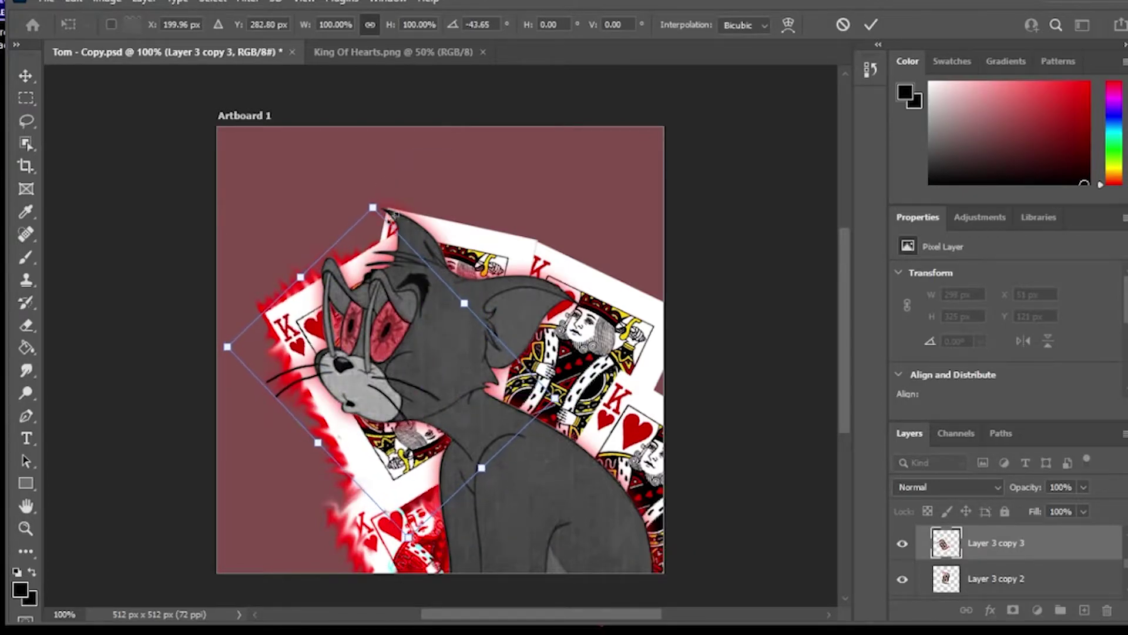
left_click_drag(410, 326, 409, 333)
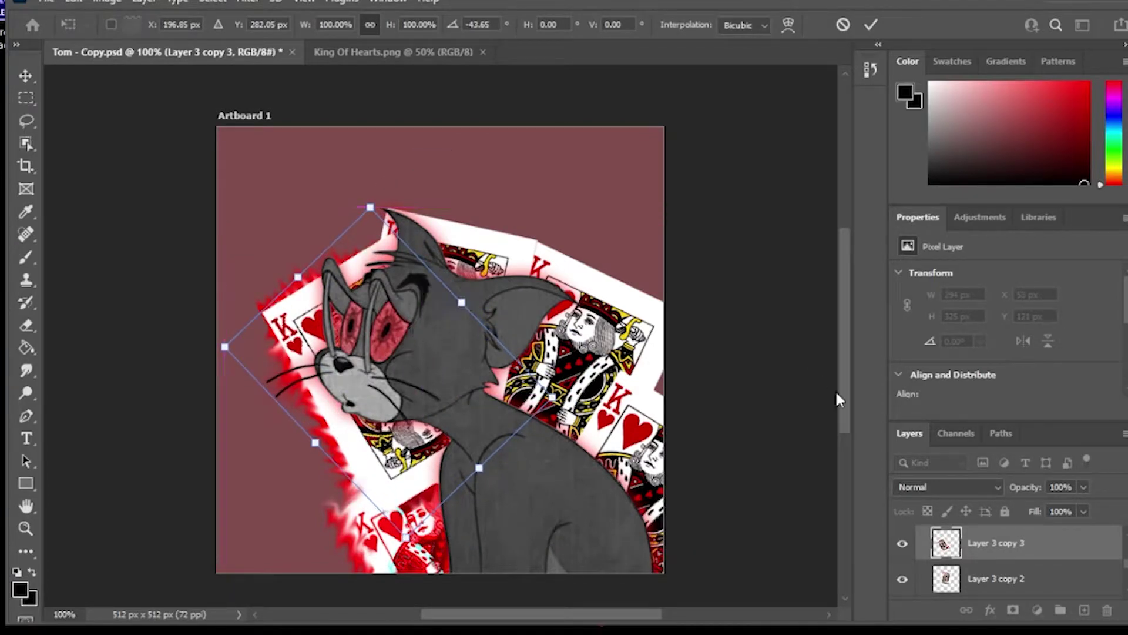
key("Return")
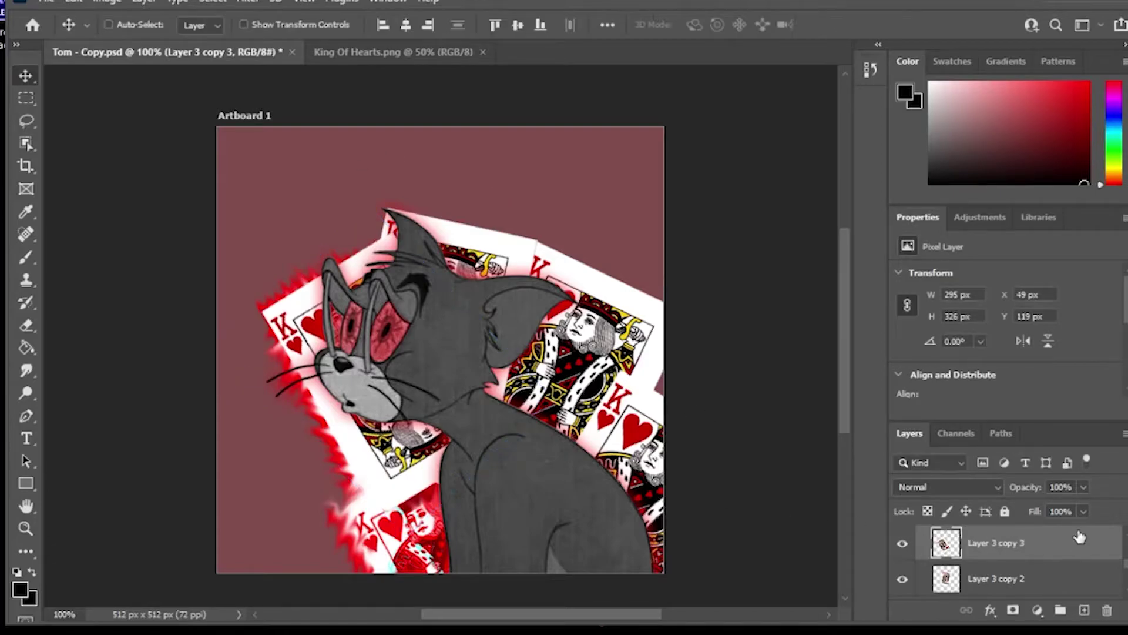
Step: Duplicate the card behind the face and move the copy to the artboard's lower edge, left of the cat's chest
key("ctrl+j")
left_click_drag(367, 433, 421, 570)
scroll(1009, 576, "down", 5)
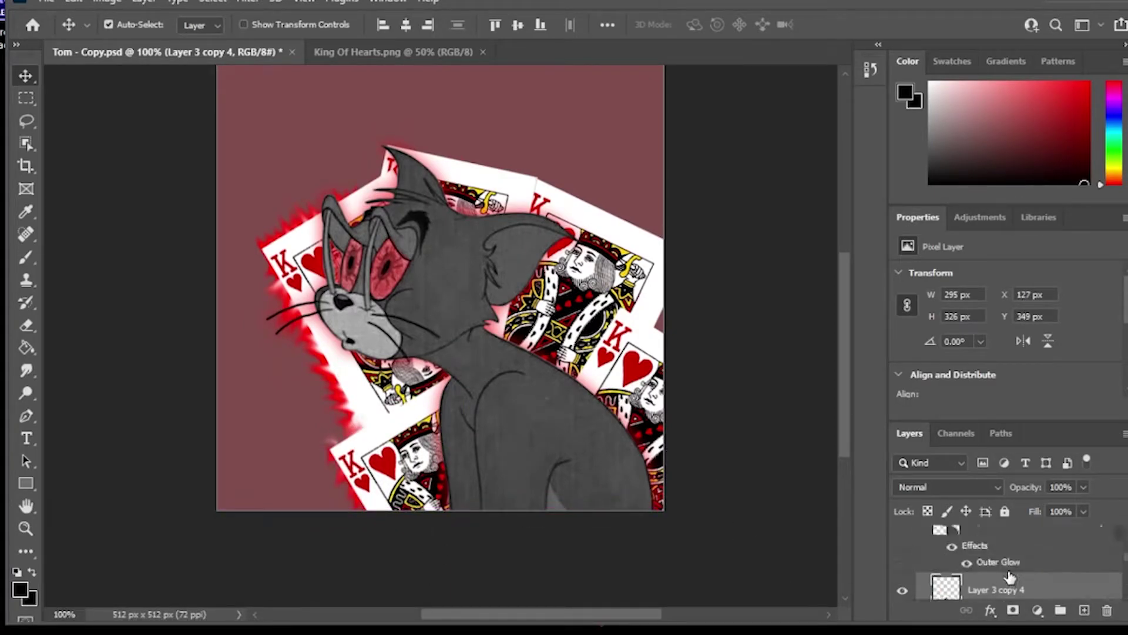
Step: Hide the KING DISTORT copy layer
scroll(1007, 574, "down", 6)
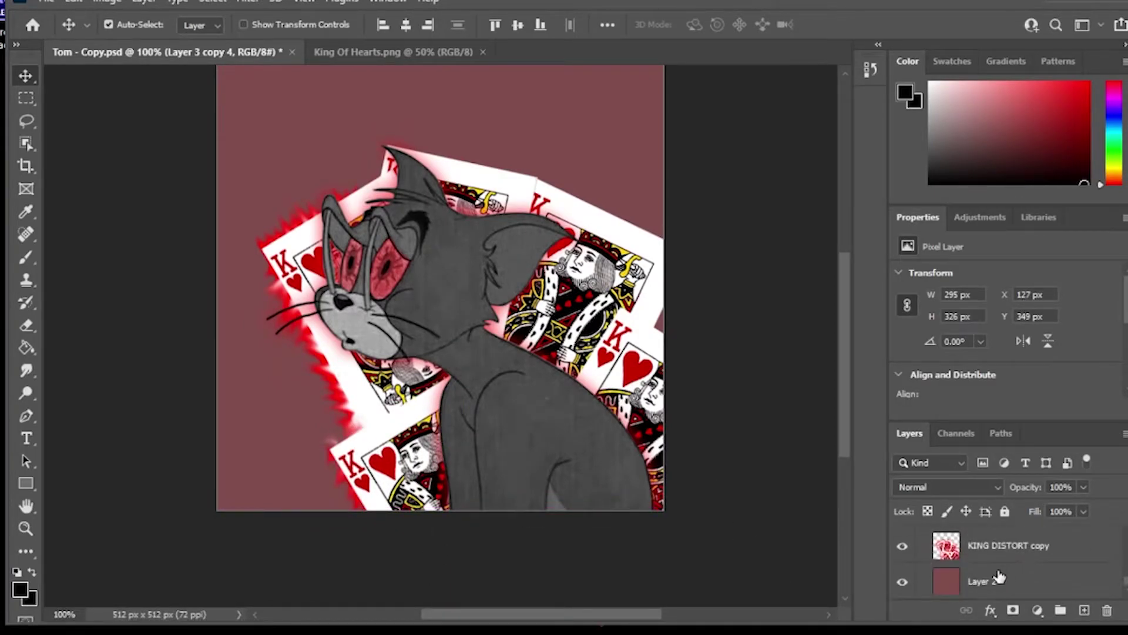
left_click(902, 559)
Step: Select Layer 3 and all four of its copies and merge the card layers into one layer
scroll(972, 569, "up", 2)
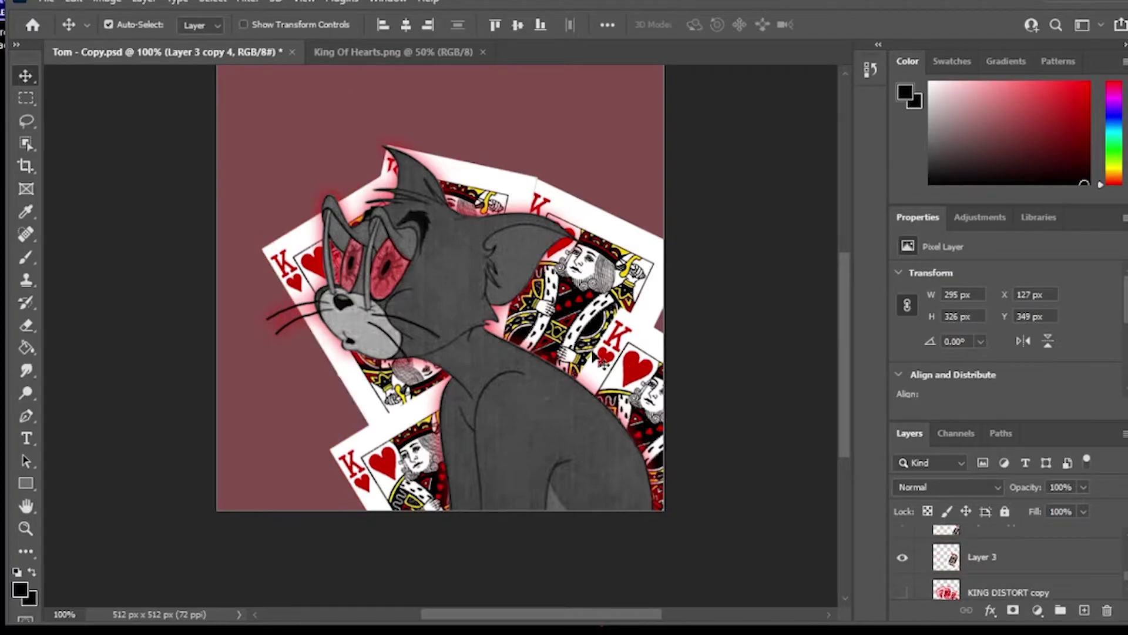
scroll(1034, 579, "up", 4)
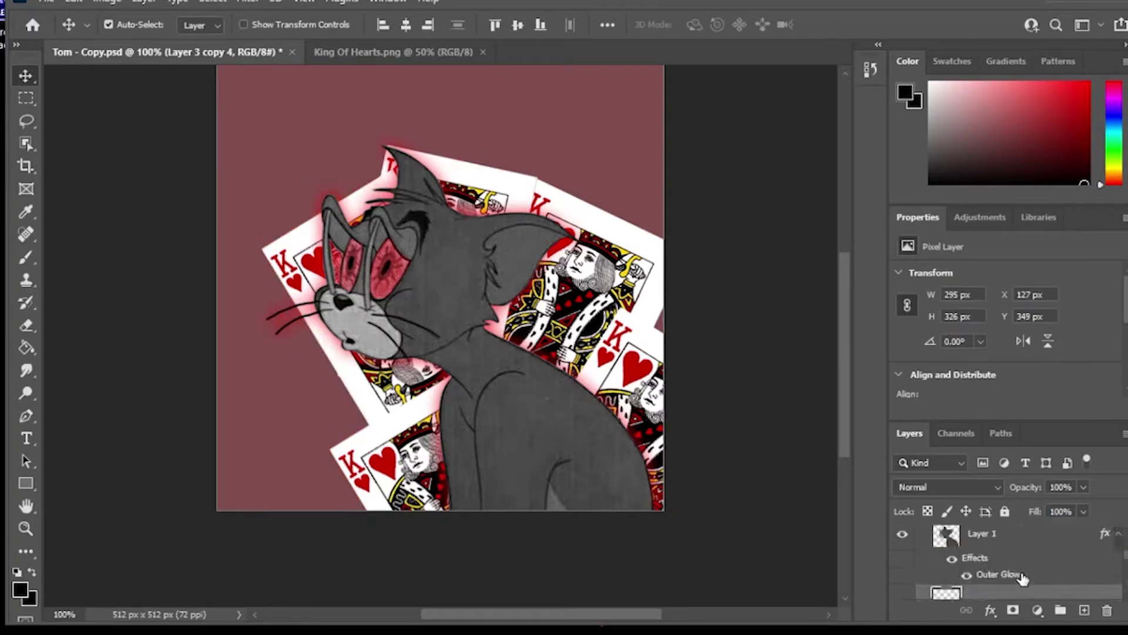
scroll(1026, 588, "down", 2)
left_click(1025, 583, "ctrl")
scroll(1028, 582, "down", 1)
left_click(1037, 580, "ctrl")
scroll(1038, 580, "down", 1)
left_click(1037, 573, "ctrl")
scroll(1037, 573, "down", 1)
left_click(1020, 567, "ctrl")
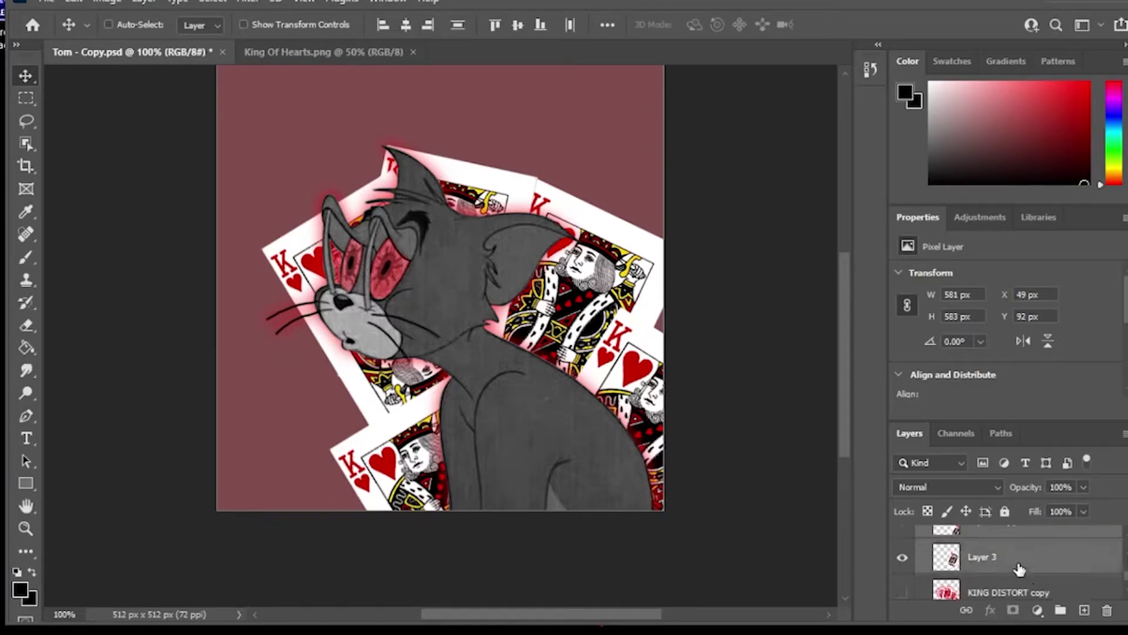
right_click(1012, 566)
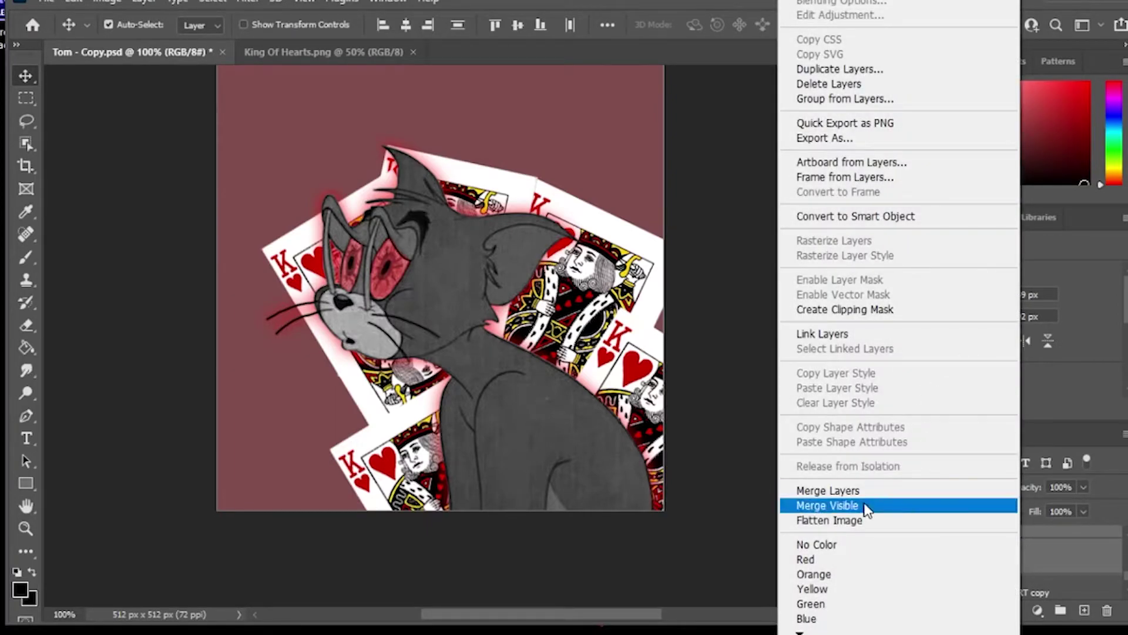
left_click(847, 491)
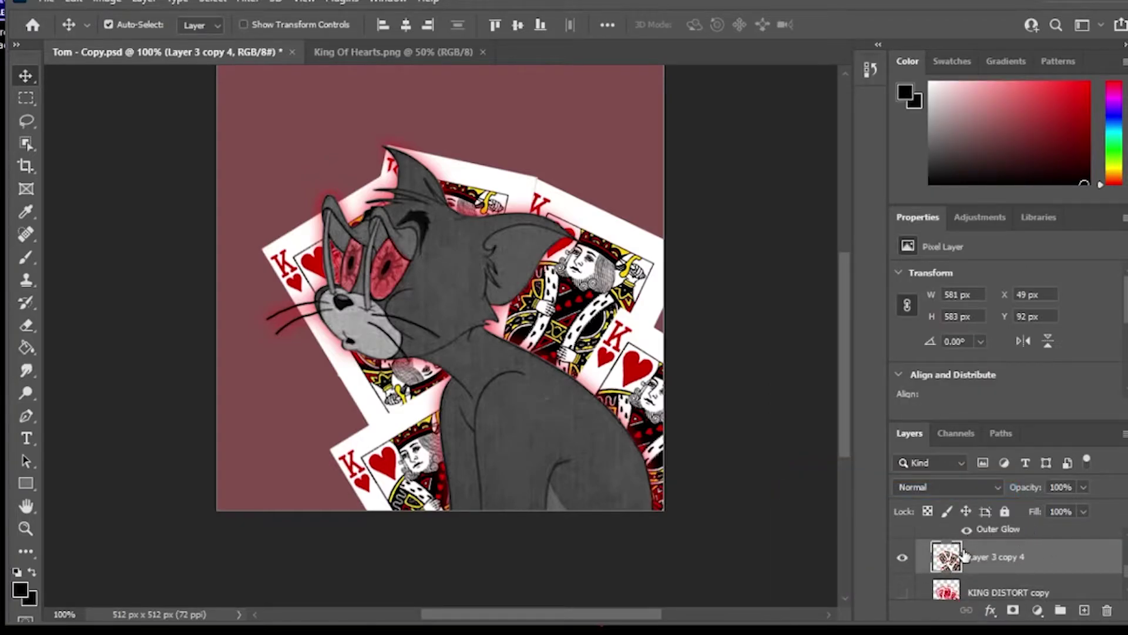
Step: Rename the merged card layer to Distort Br and duplicate it
double_click(1007, 566)
type("p")
key("Return")
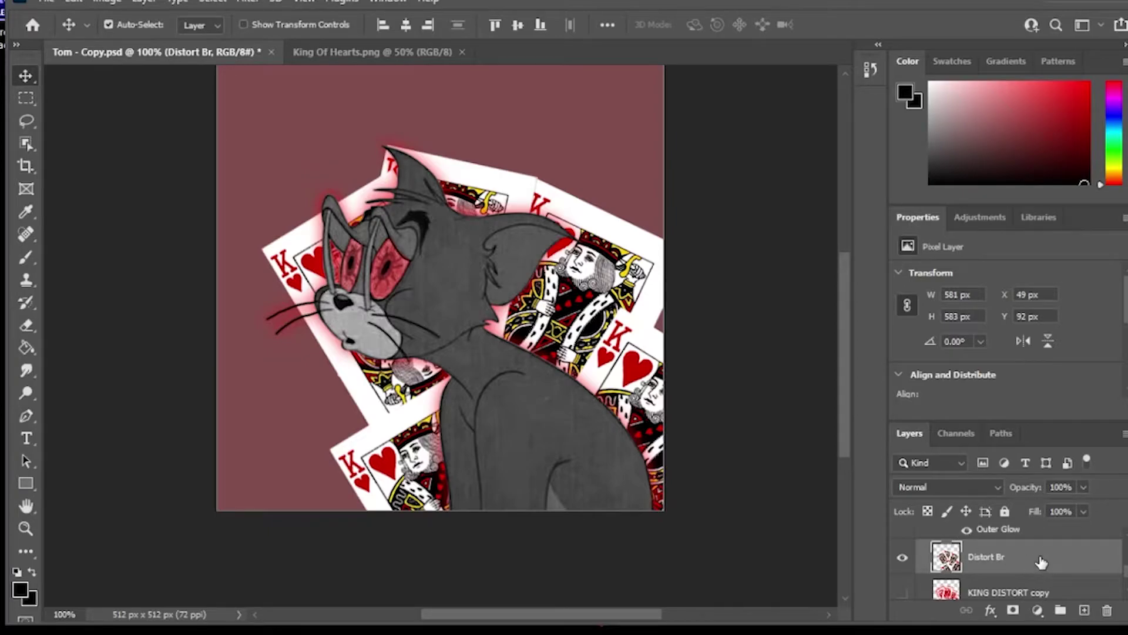
key("ctrl+j")
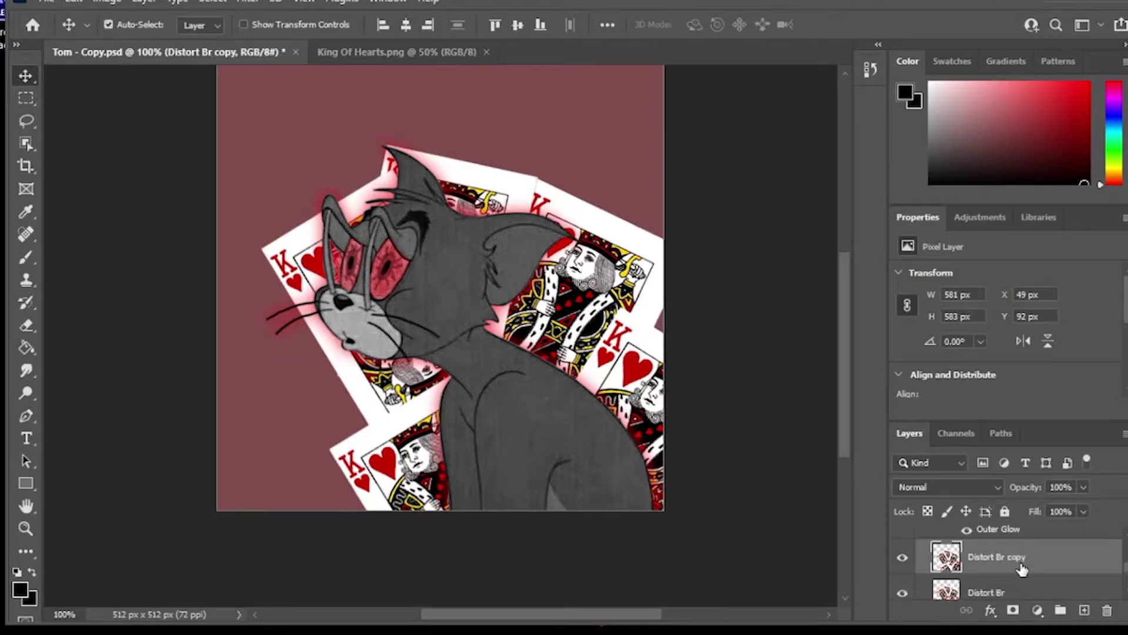
Step: Restrict the Distort Br copy layer's advanced blending to the red channel, excluding green and blue
left_click(113, 2)
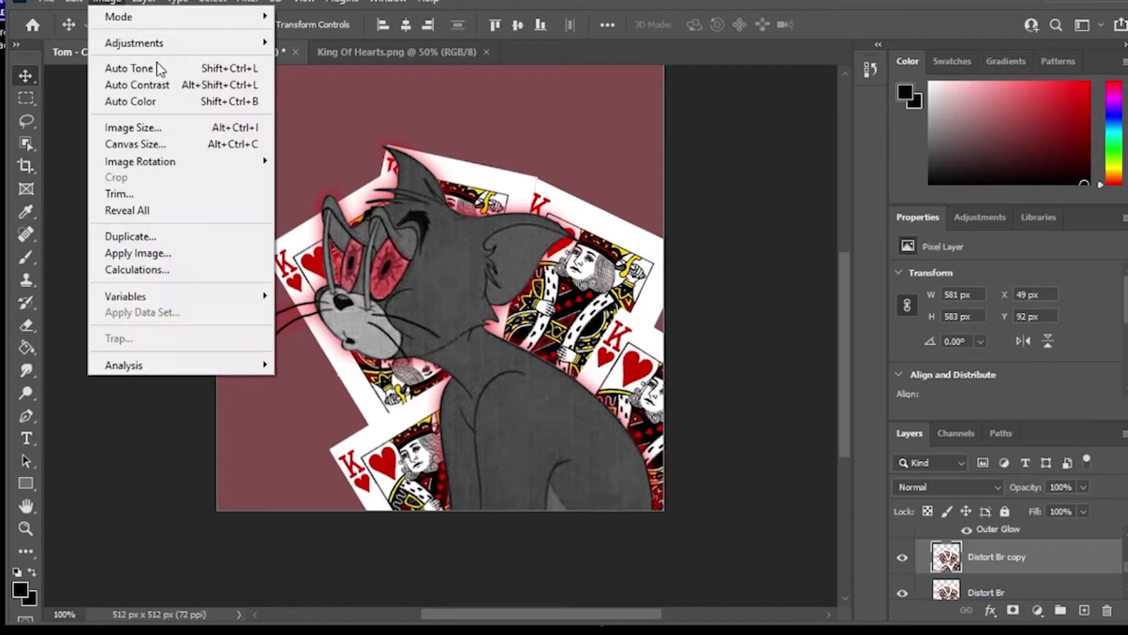
left_click(1050, 561)
double_click(1049, 562)
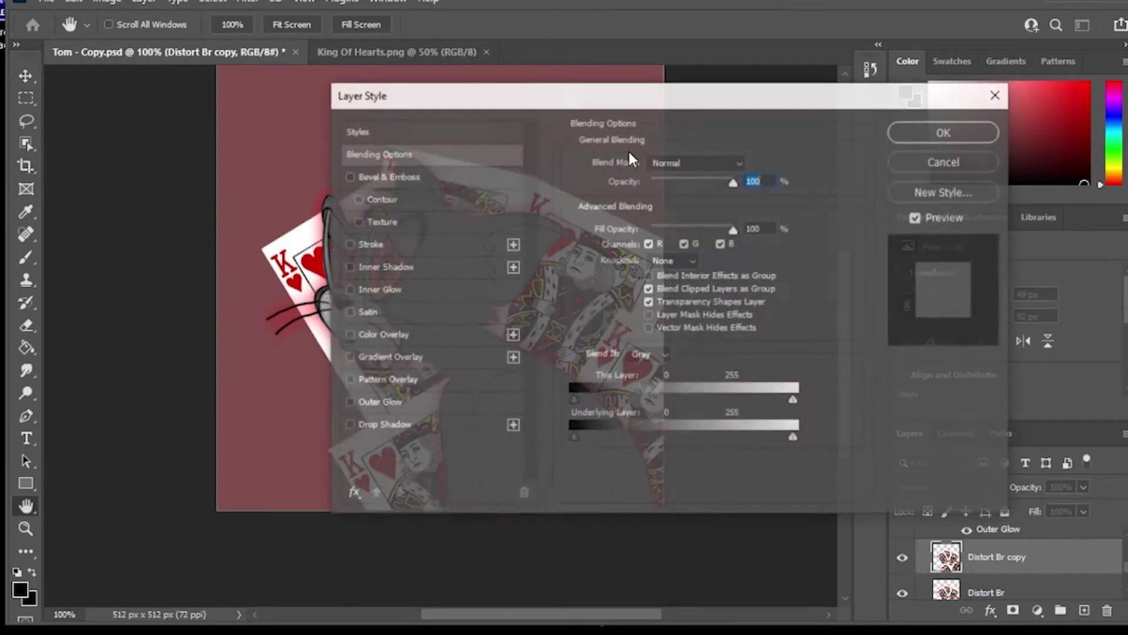
left_click_drag(682, 100, 838, 105)
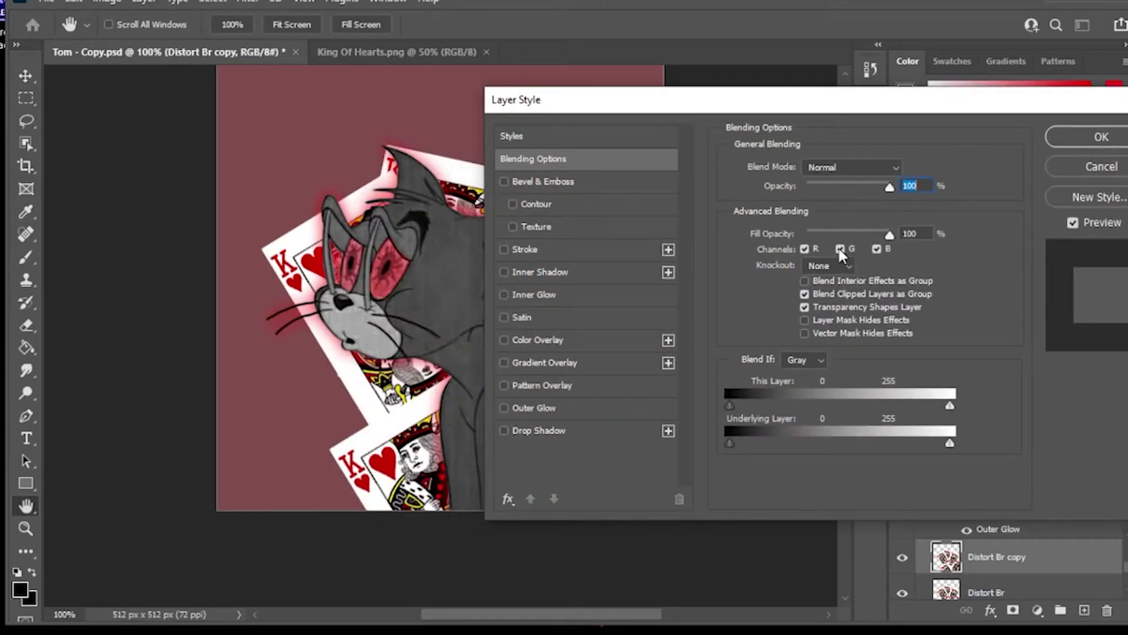
left_click(805, 249)
left_click(876, 250)
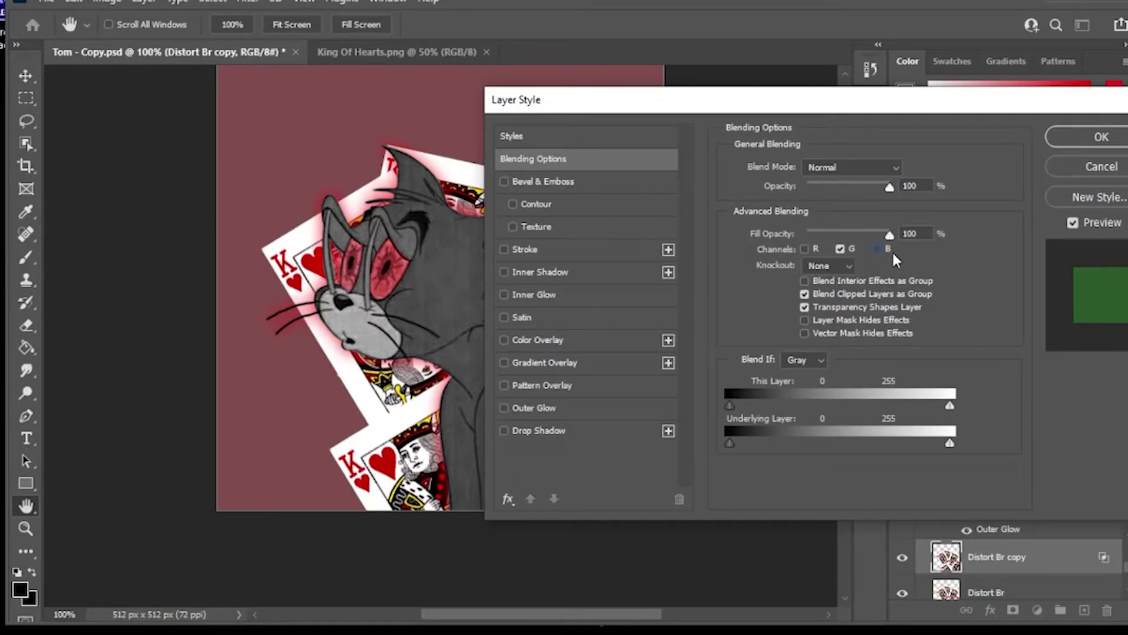
left_click(840, 249)
left_click(805, 249)
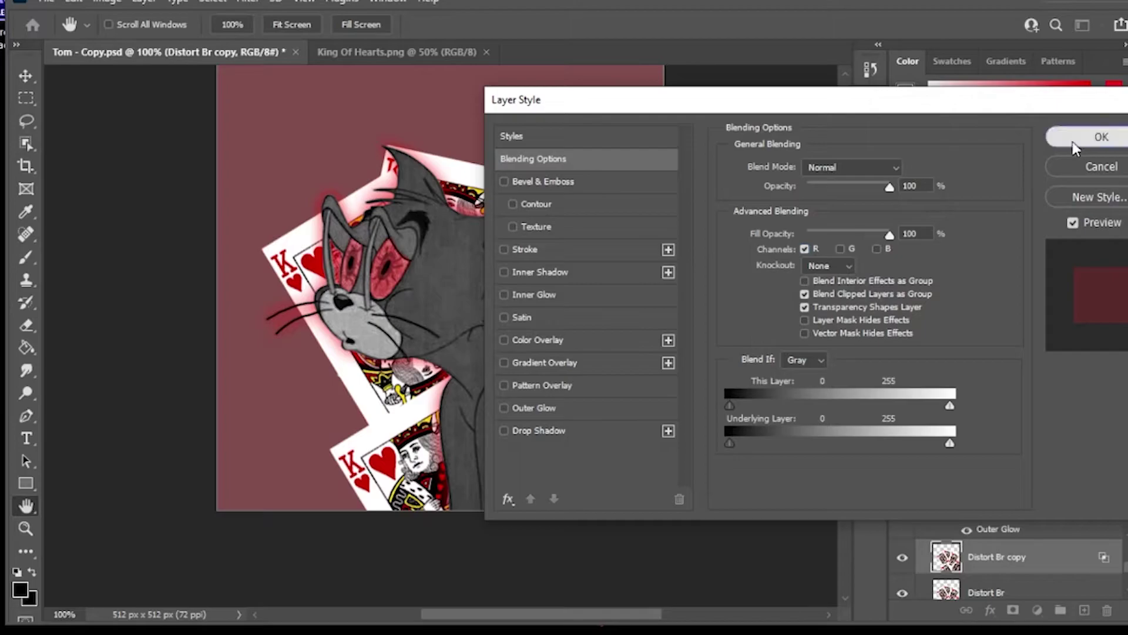
left_click(1101, 136)
Step: Enlarge Distort Br copy slightly toward the upper right to 586 × 589 px and merge it with Distort Br
left_click(85, 8)
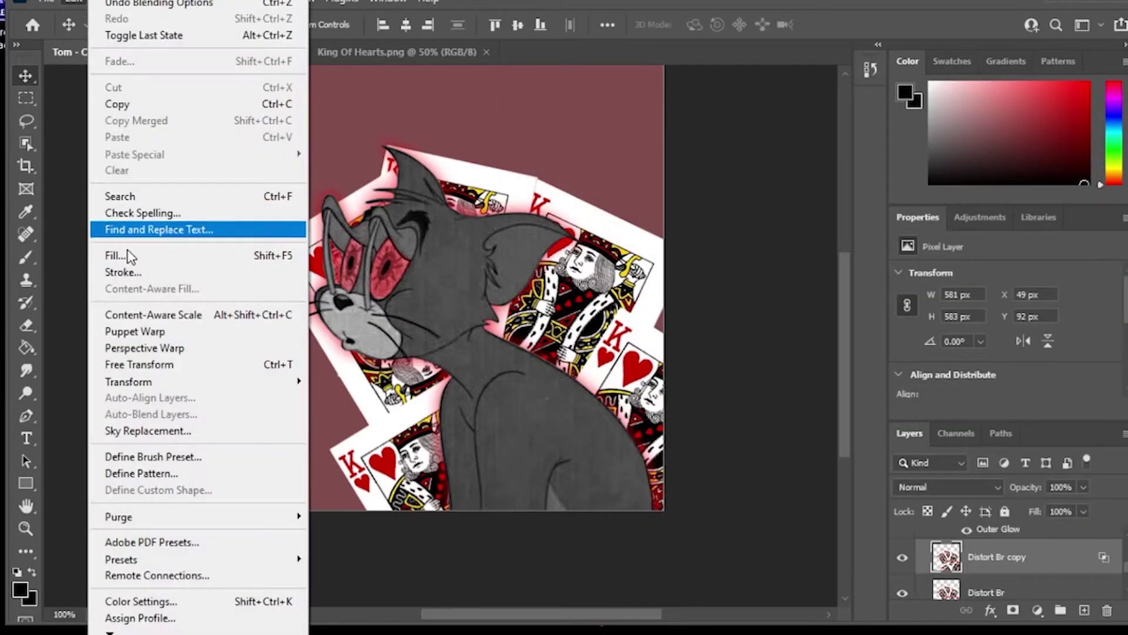
left_click(163, 362)
mouse_move(770, 142)
left_mouse_down()
mouse_move(781, 130)
mouse_move(776, 139)
left_mouse_up()
left_click(873, 26)
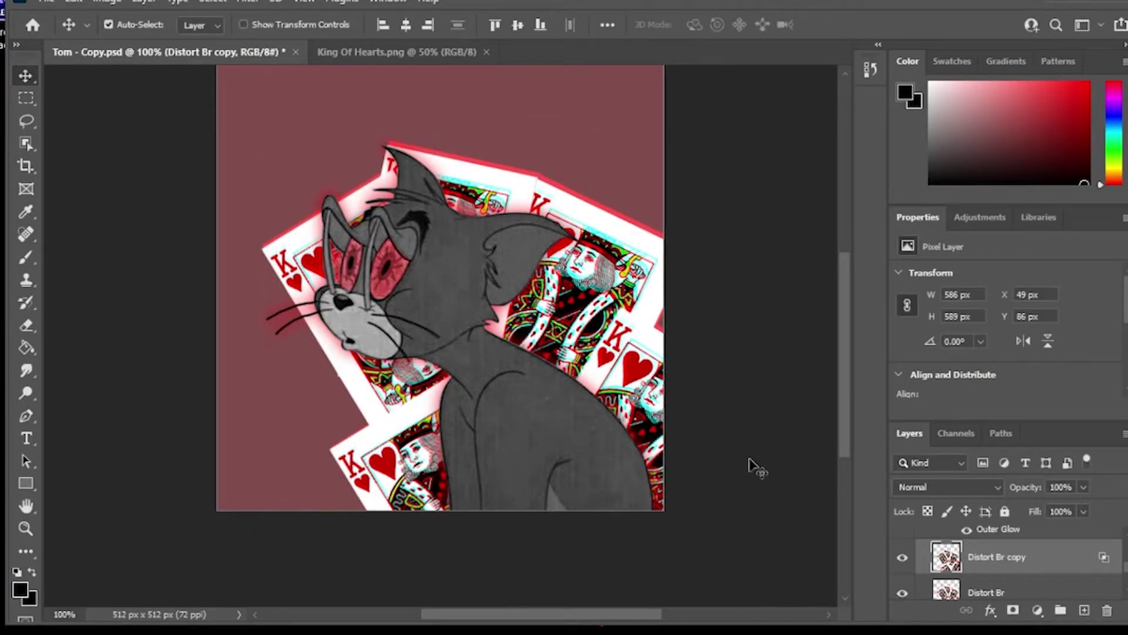
right_click(1071, 558)
left_click(924, 492)
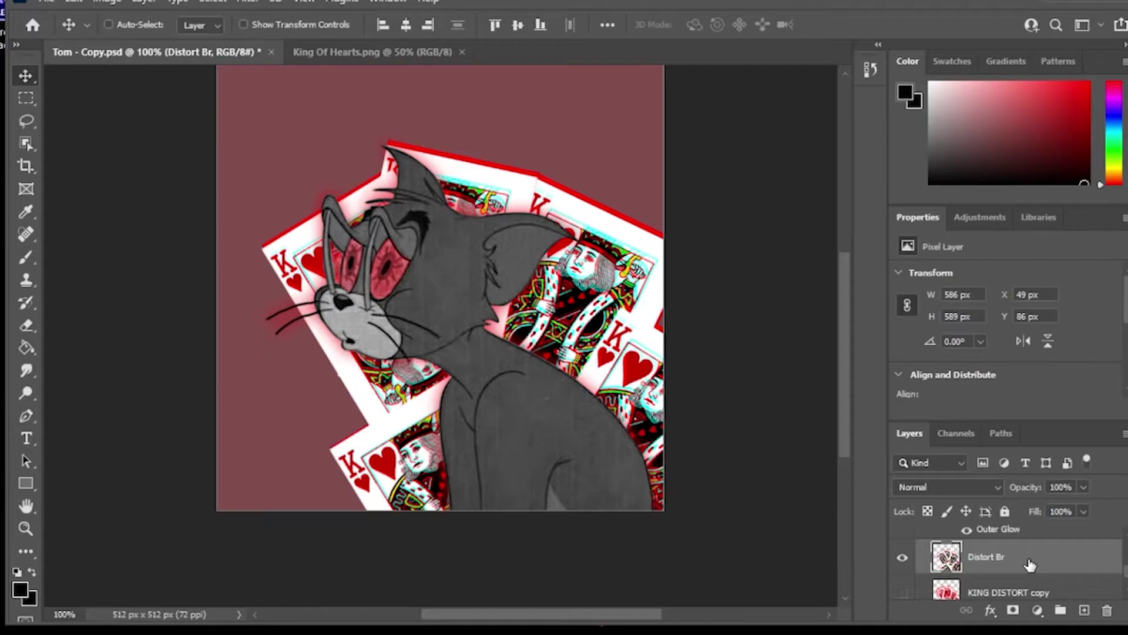
Step: Duplicate the merged Distort Br layer and rename the duplicate BASE
key("ctrl+j")
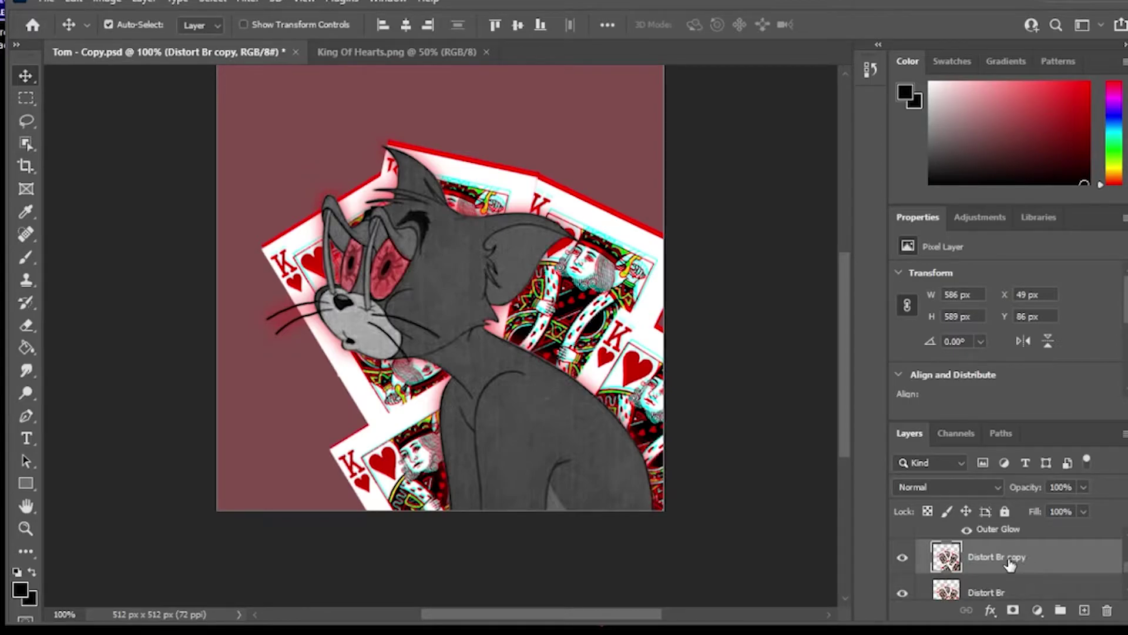
type("BASE")
key("Return")
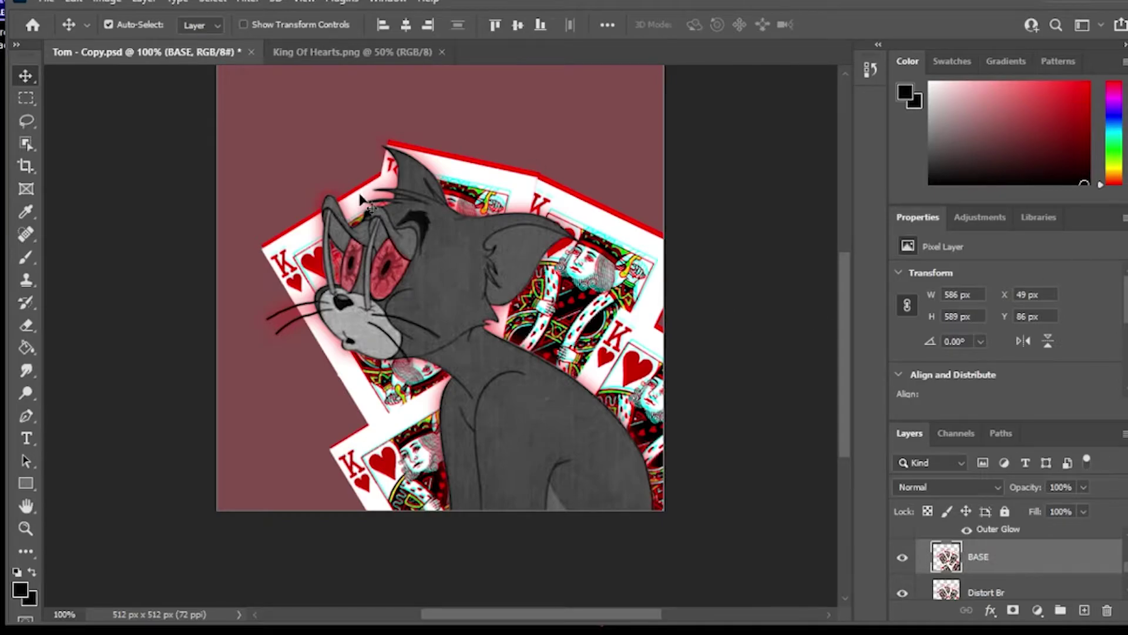
Step: Open Distort Br in Liquify and stretch the upper-right card into the canvas's upper-right corner with a size 273 brush
scroll(1027, 551, "down", 1)
left_click(987, 592)
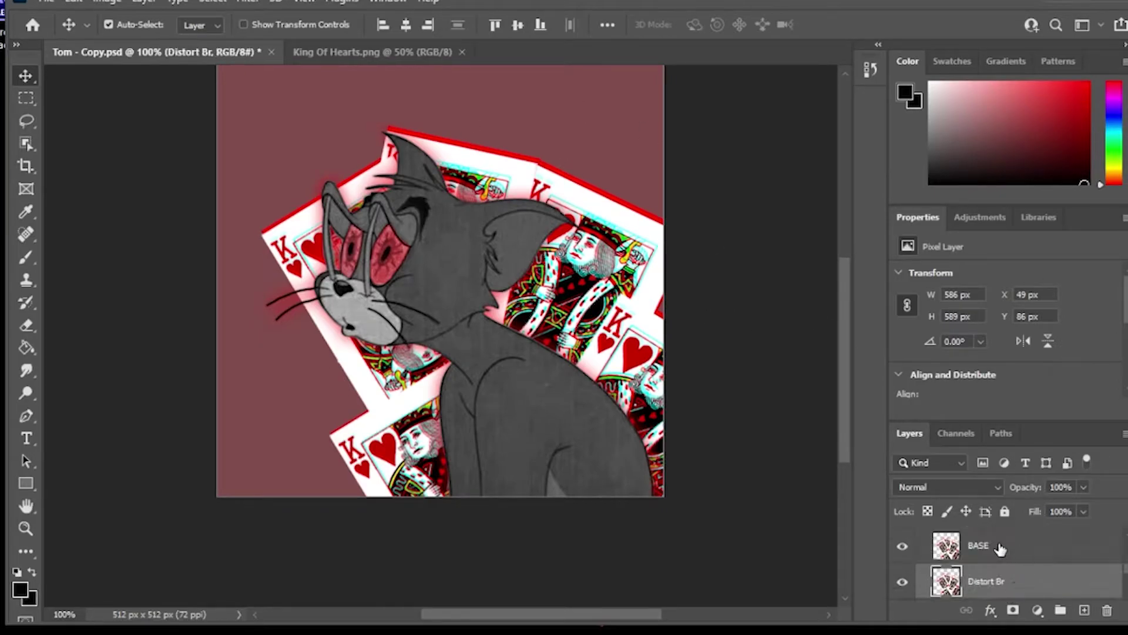
scroll(1000, 546, "down", 1)
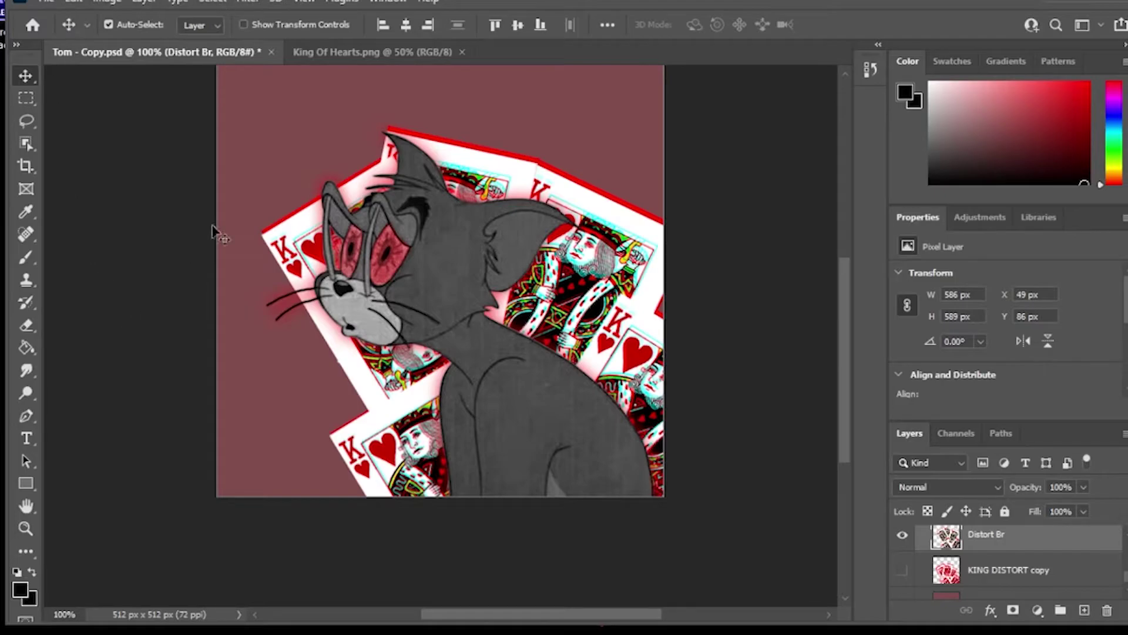
left_click(247, 1)
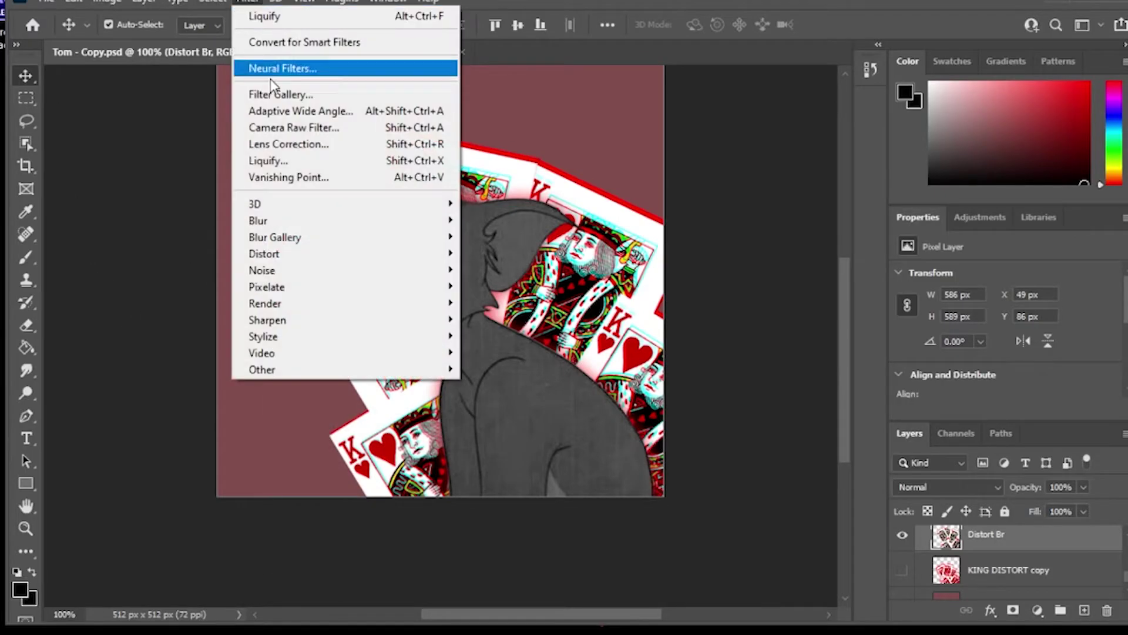
left_click(282, 160)
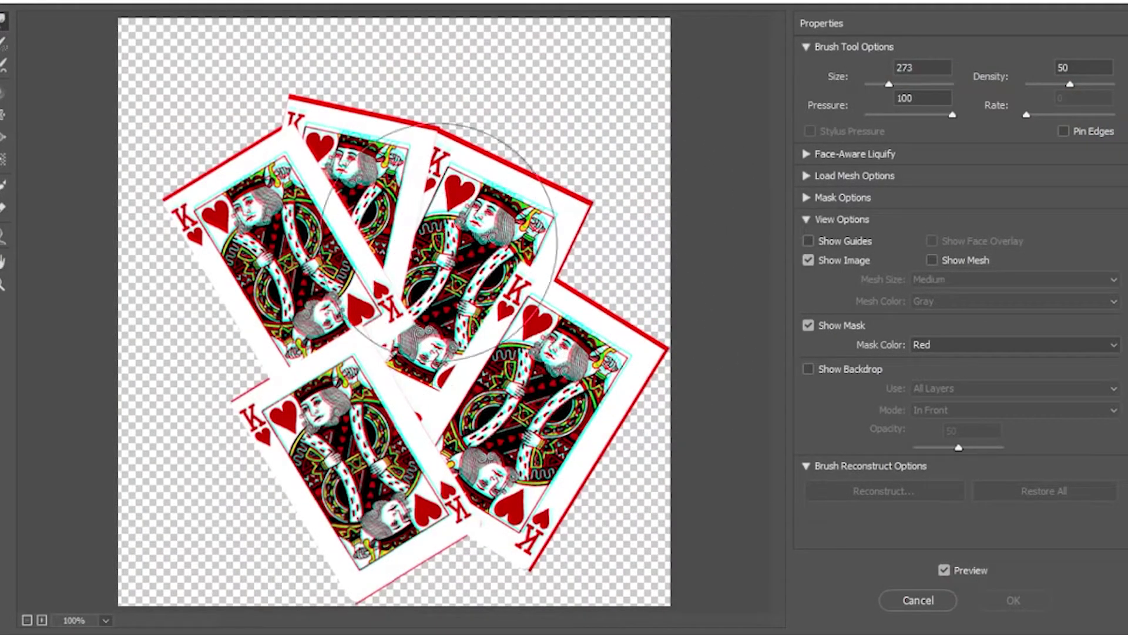
mouse_move(498, 112)
left_mouse_down()
mouse_move(640, 41)
mouse_move(617, 64)
left_mouse_up()
left_click_drag(545, 184, 827, 65)
left_click_drag(500, 154, 664, 19)
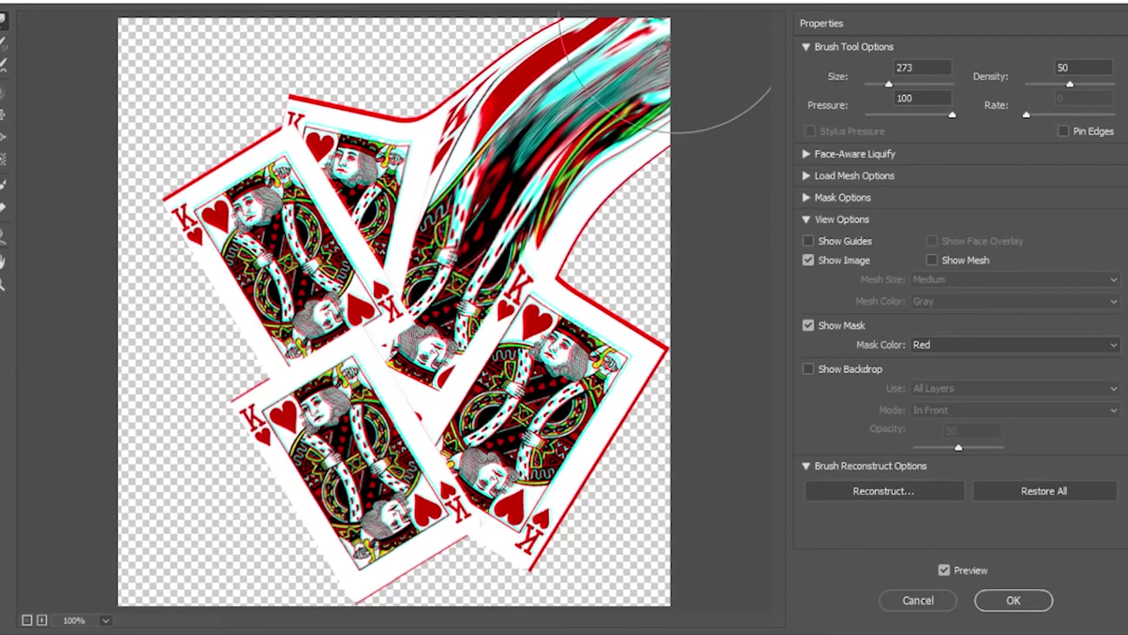
Step: Warp the lower-right card toward the right edge and lower-right corner, and the lower-left card toward its nearest edges
left_click_drag(565, 327, 746, 205)
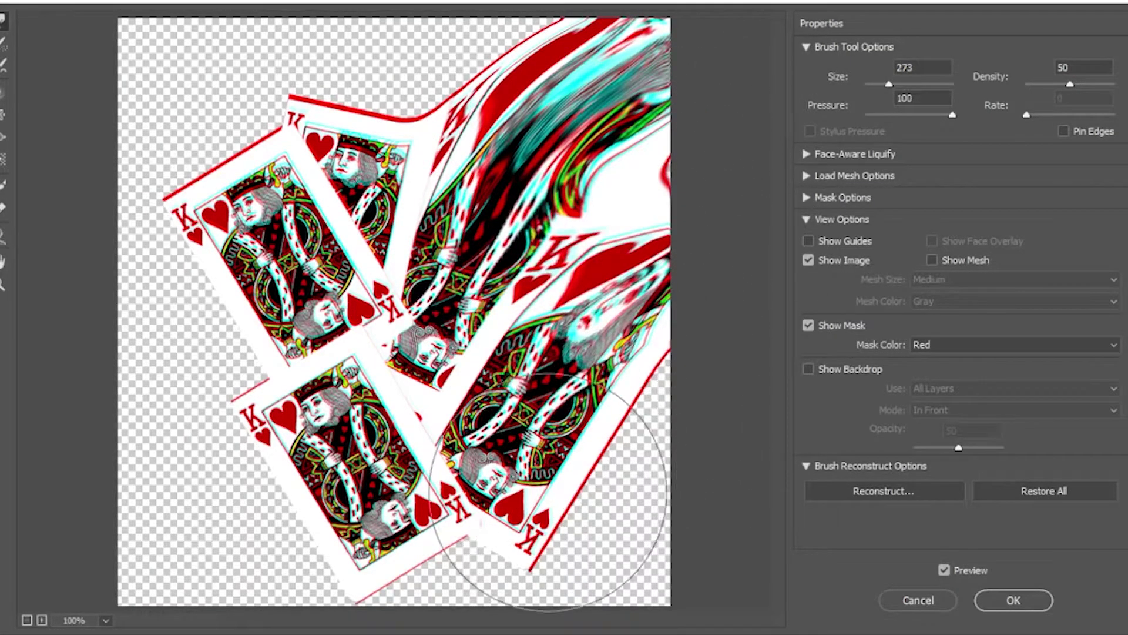
left_click_drag(552, 452, 643, 605)
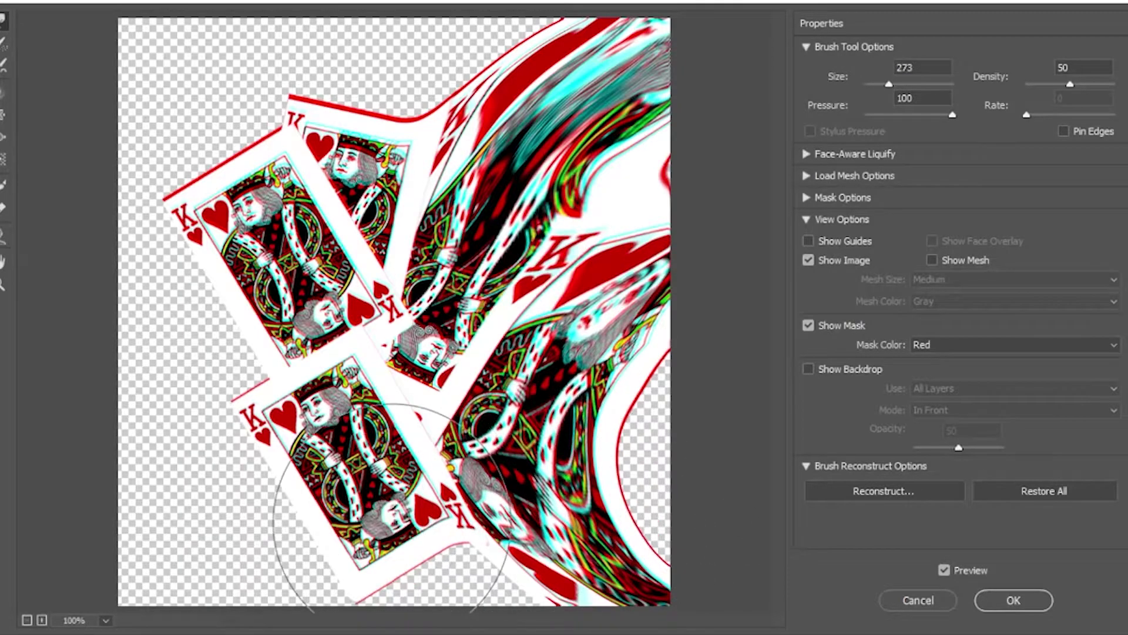
left_click_drag(347, 523, 281, 629)
left_click_drag(314, 455, 14, 405)
left_click_drag(288, 183, 297, 12)
left_click_drag(225, 225, 121, 149)
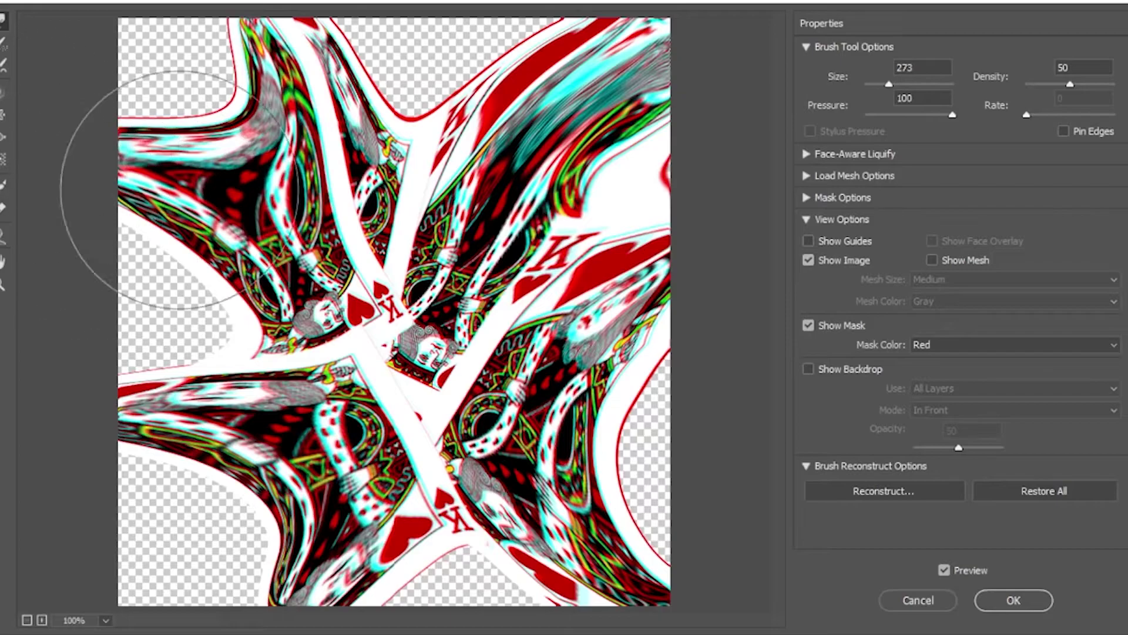
left_click_drag(206, 167, 169, 42)
key("ctrl+z")
key("ctrl+alt+z")
key("ctrl+alt+z")
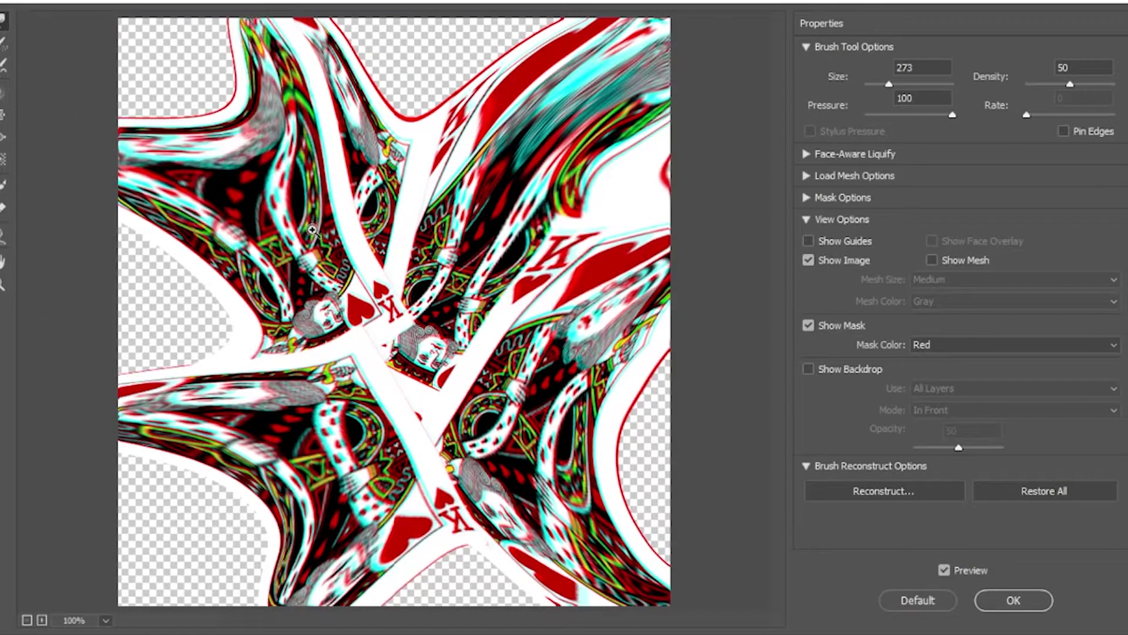
key("ctrl+alt+z")
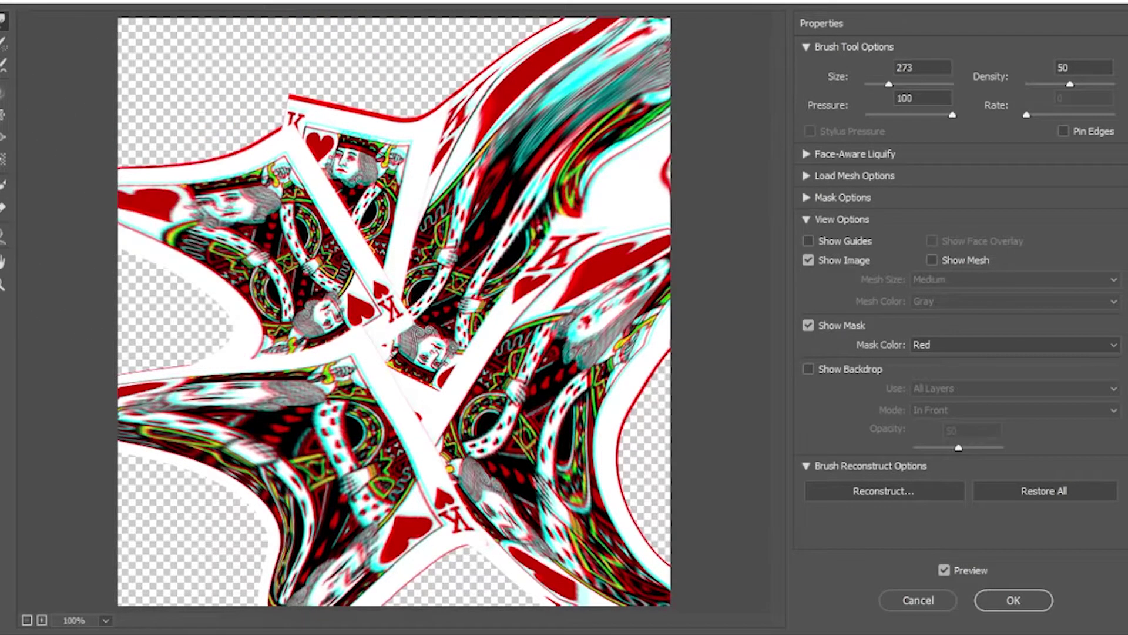
Step: Warp the upper cards outward, distort the lower cards and the center where they meet, and apply the Liquify filter
left_click_drag(292, 133, 97, 59)
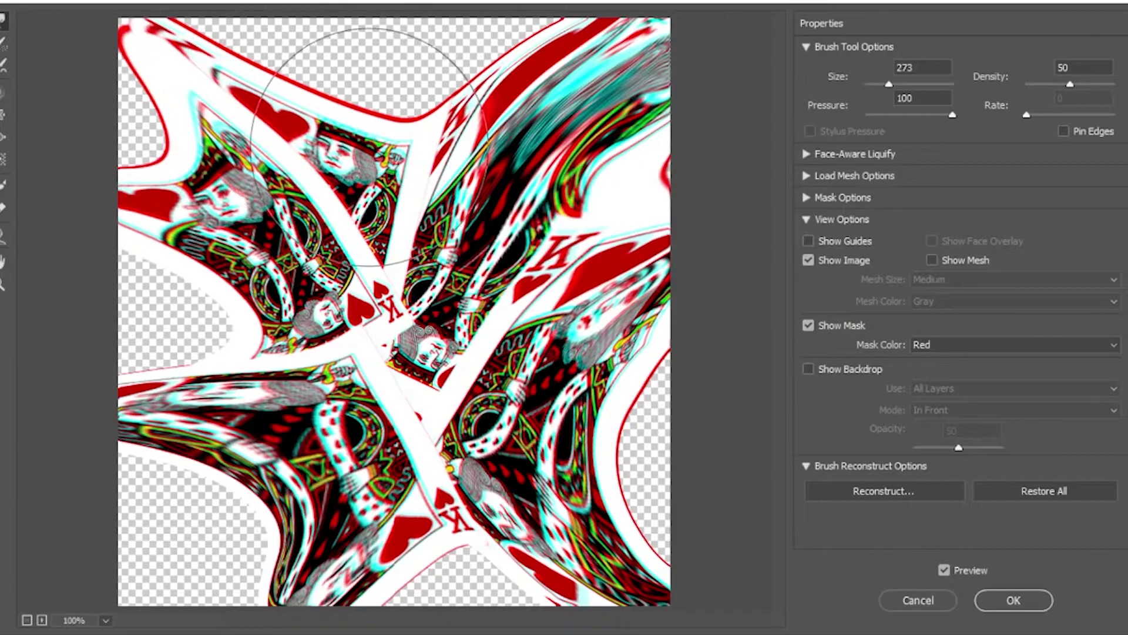
left_click_drag(355, 127, 432, 12)
left_click_drag(311, 529, 235, 626)
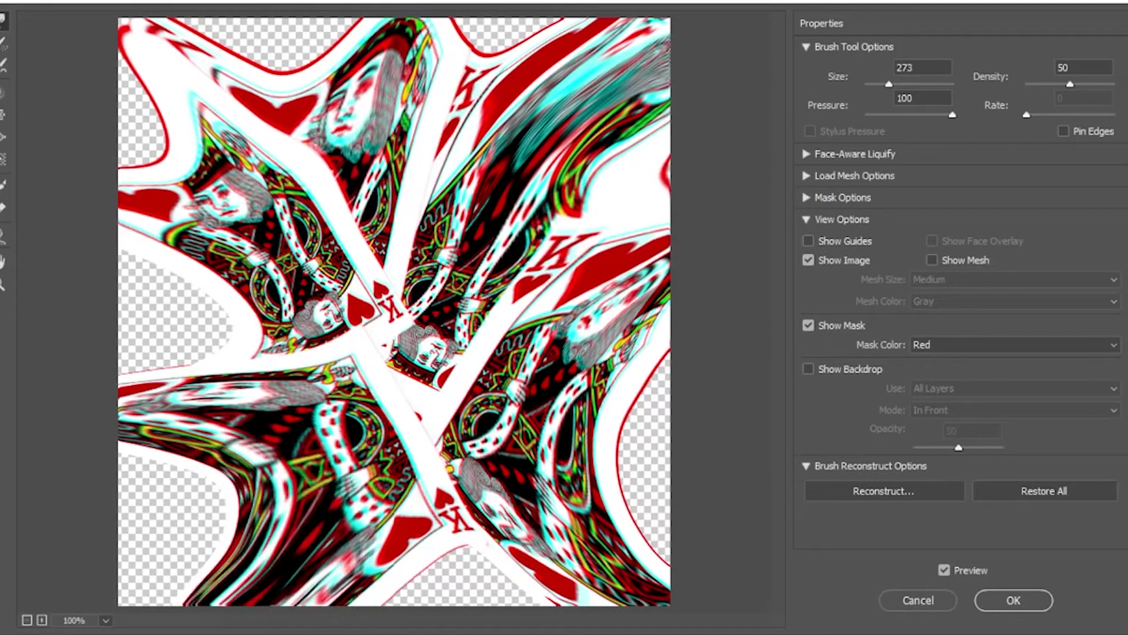
left_click_drag(561, 451, 655, 444)
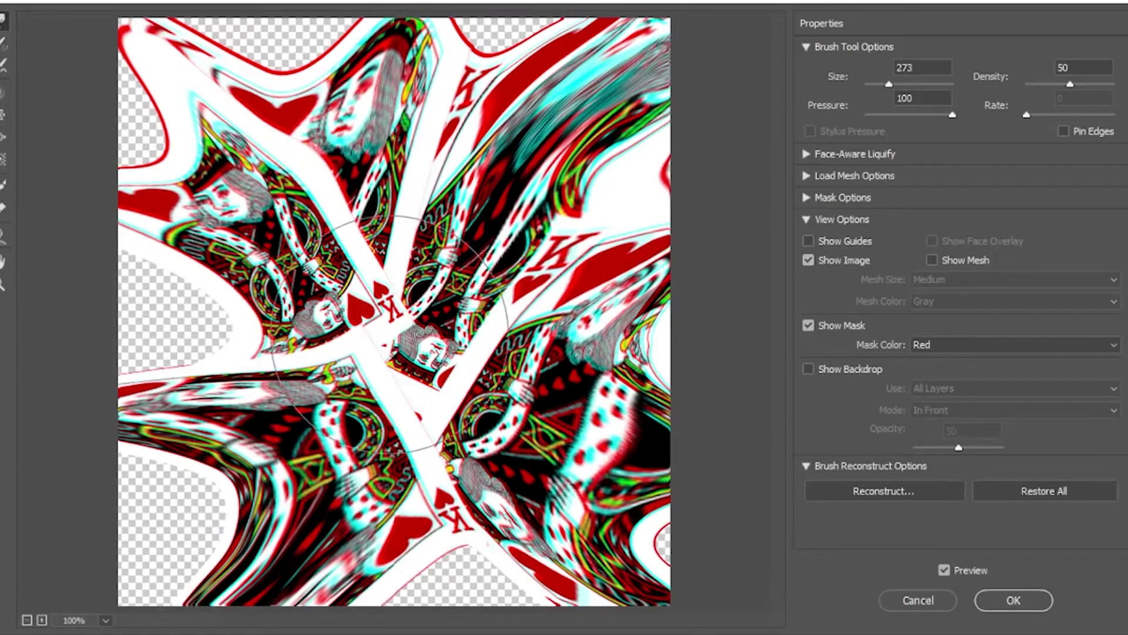
left_click_drag(390, 357, 399, 404)
left_click_drag(322, 375, 221, 360)
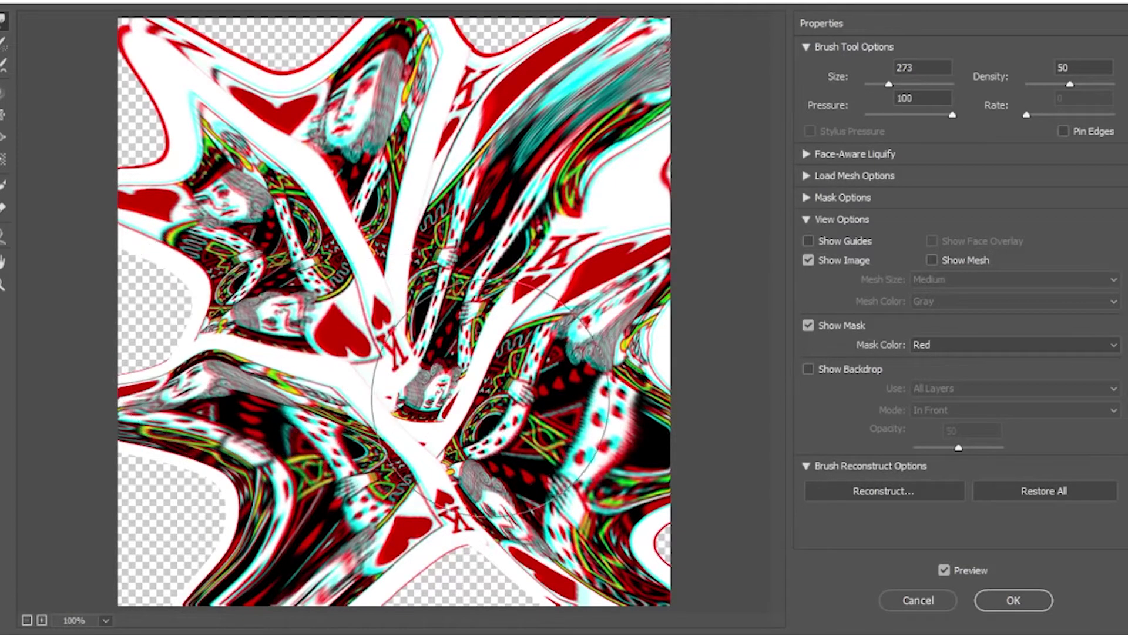
left_click_drag(330, 537, 277, 536)
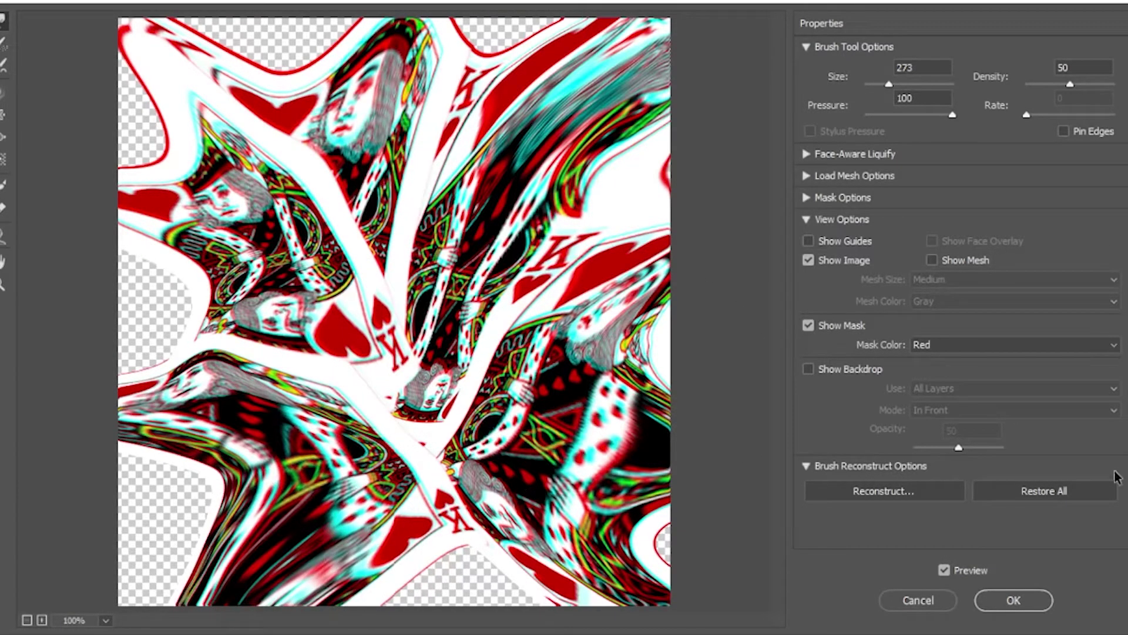
left_click(1012, 599)
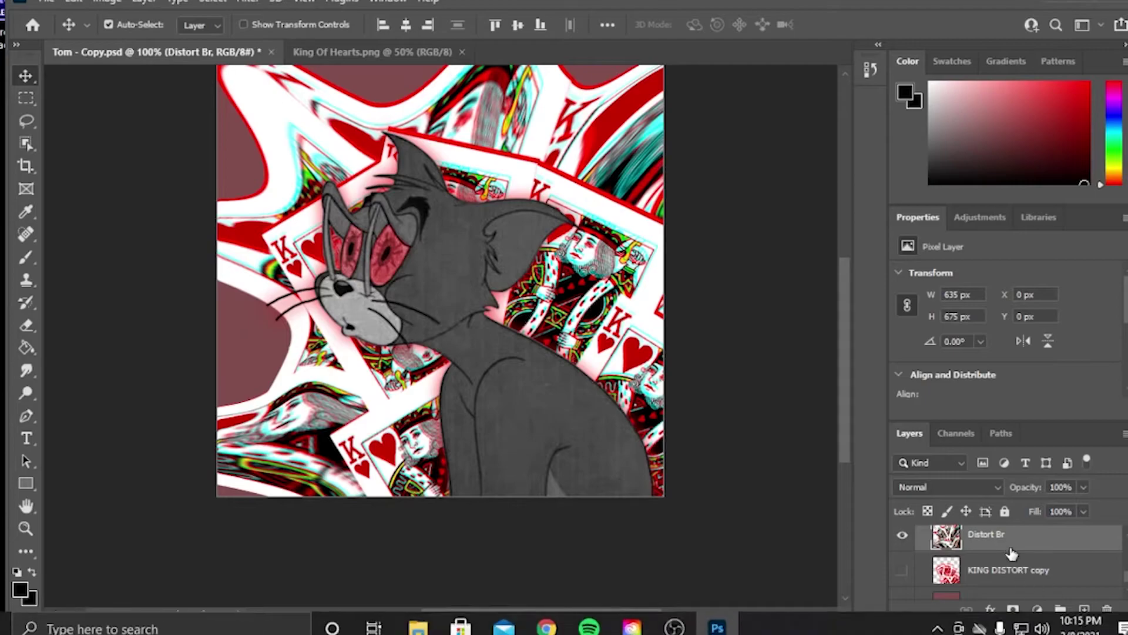
Step: Smudge the upper-left part of Distort Br outward toward the artboard's left edge at 50% strength
left_click(27, 366)
mouse_move(321, 155)
left_mouse_down()
mouse_move(286, 137)
mouse_move(128, 115)
left_mouse_up()
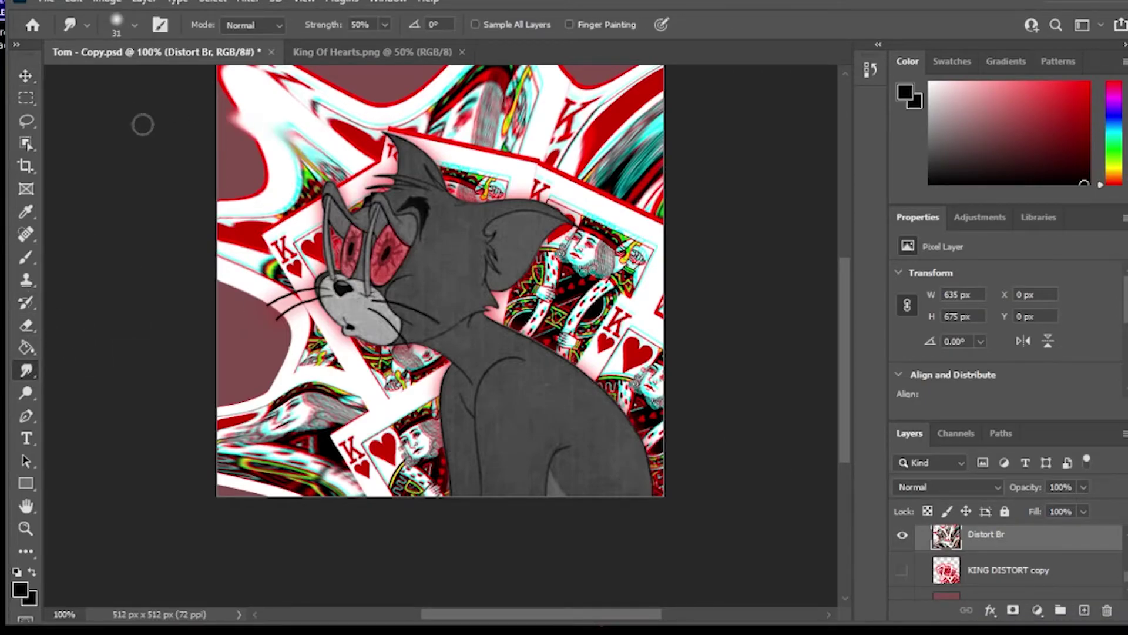
left_click_drag(322, 171, 144, 127)
mouse_move(310, 201)
left_mouse_down()
mouse_move(208, 156)
mouse_move(65, 128)
left_mouse_up()
left_click_drag(312, 186, 71, 178)
left_click_drag(267, 159, 150, 144)
left_click_drag(319, 181, 61, 89)
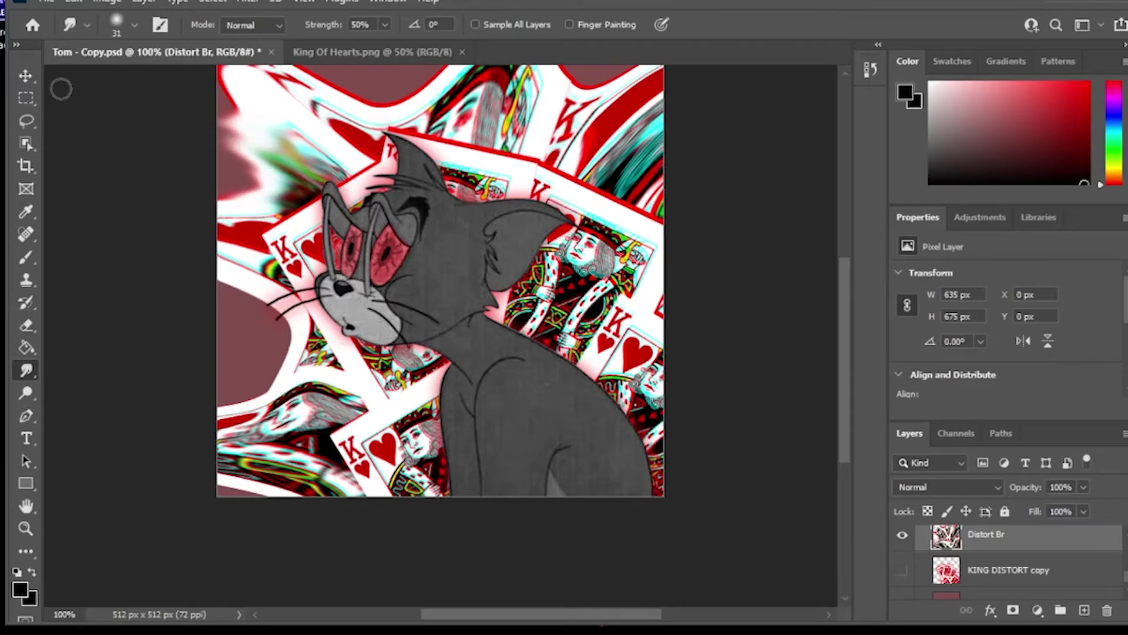
Step: Set the Smudge brush size to 78 px and smear the distorted cards above and left of the cat's head outward
left_click(115, 27)
left_click_drag(134, 83, 147, 82)
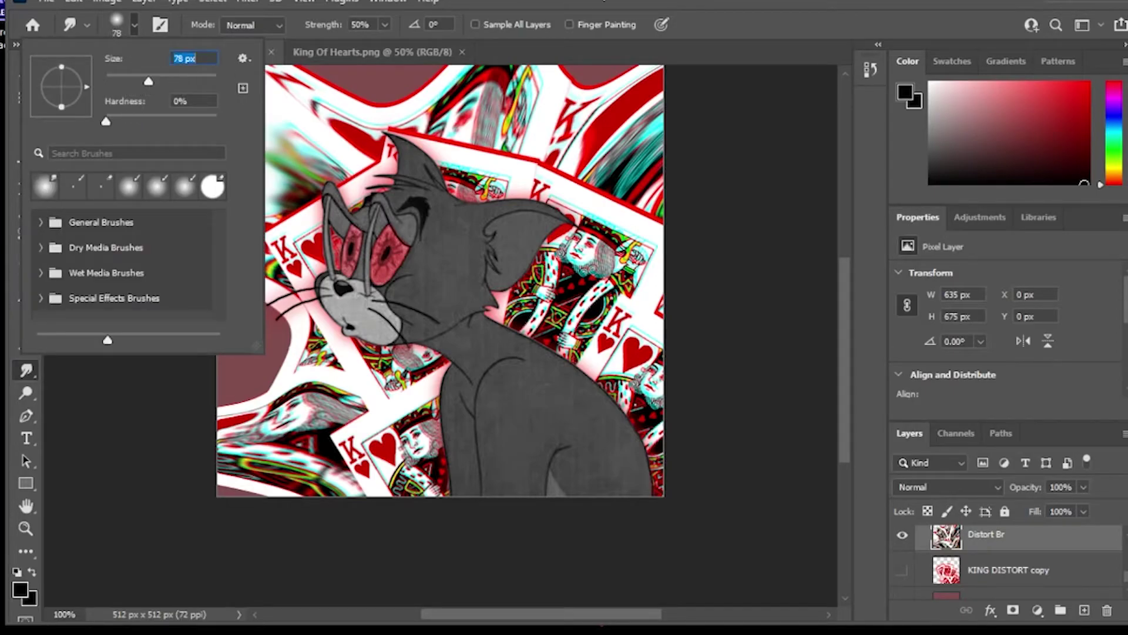
left_click(511, 49)
left_click_drag(308, 203, 92, 104)
left_click_drag(277, 136, 164, 63)
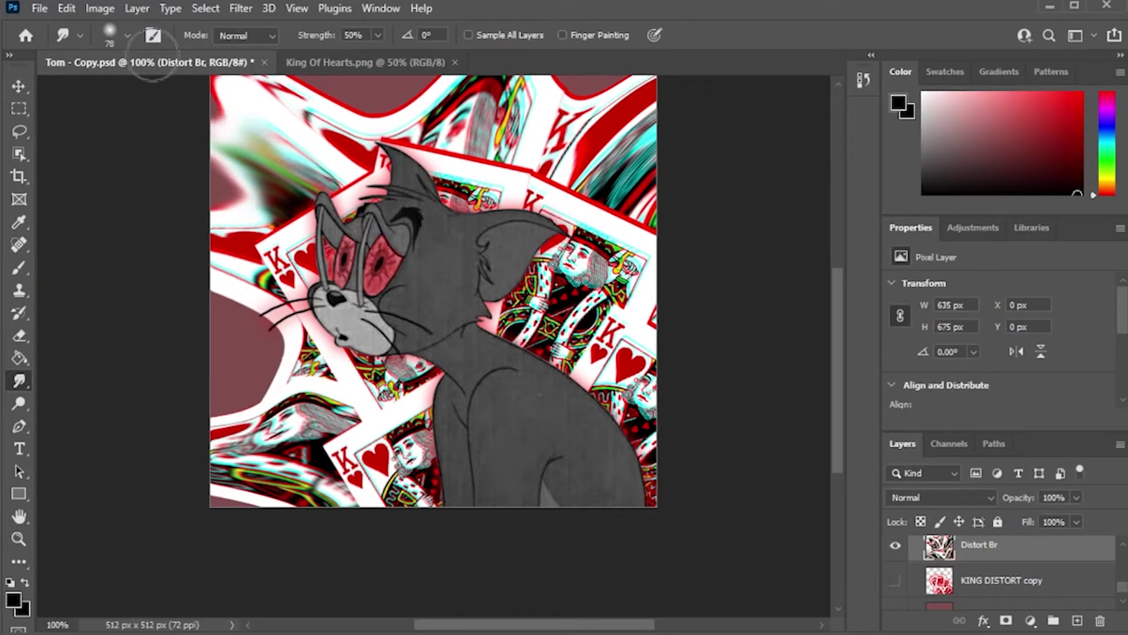
left_click_drag(341, 162, 420, 26)
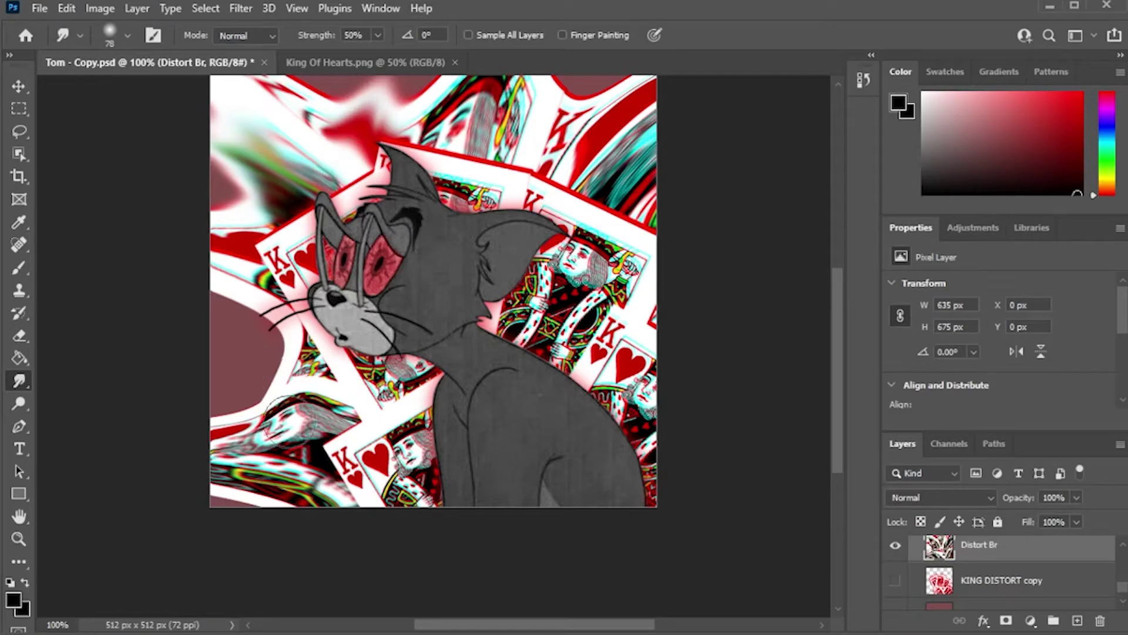
Step: Smudge the distorted cards left of the cat's face and chest outward, covering the plain background gaps down to the lower-left corner
left_click_drag(320, 426, 55, 302)
mouse_move(337, 383)
left_mouse_down()
mouse_move(134, 275)
mouse_move(325, 376)
mouse_move(207, 285)
mouse_move(93, 247)
left_mouse_up()
left_click_drag(351, 362, 114, 184)
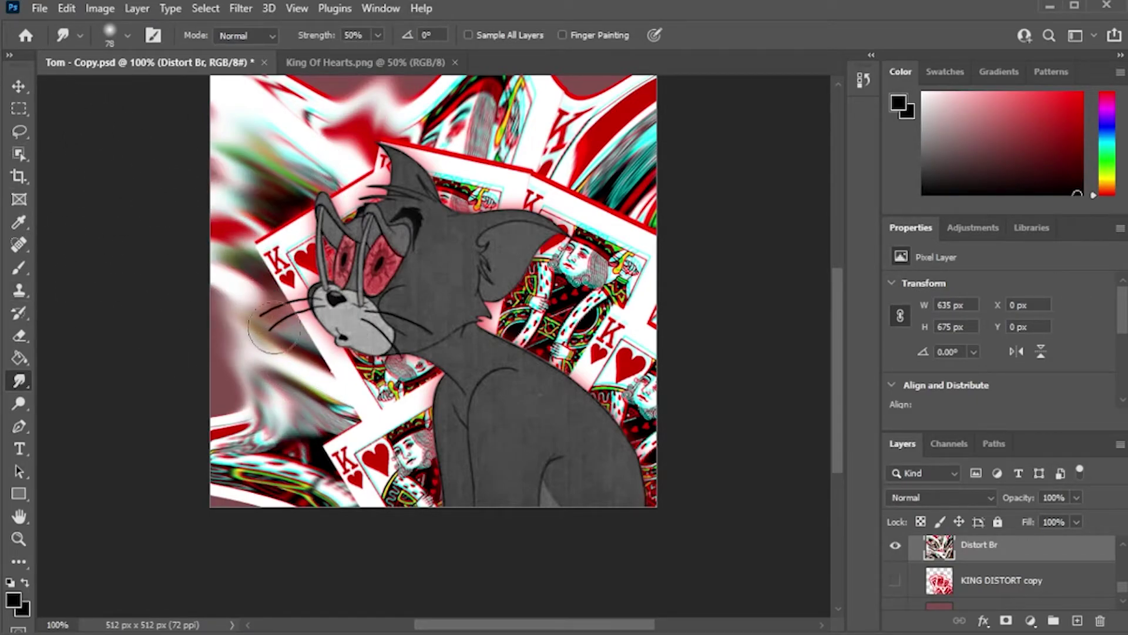
left_click_drag(332, 381, 49, 353)
mouse_move(293, 458)
left_mouse_down()
mouse_move(203, 409)
mouse_move(99, 442)
left_mouse_up()
mouse_move(311, 507)
left_mouse_down()
mouse_move(222, 479)
mouse_move(75, 524)
left_mouse_up()
left_click_drag(245, 506, 185, 568)
left_click_drag(293, 406, 51, 282)
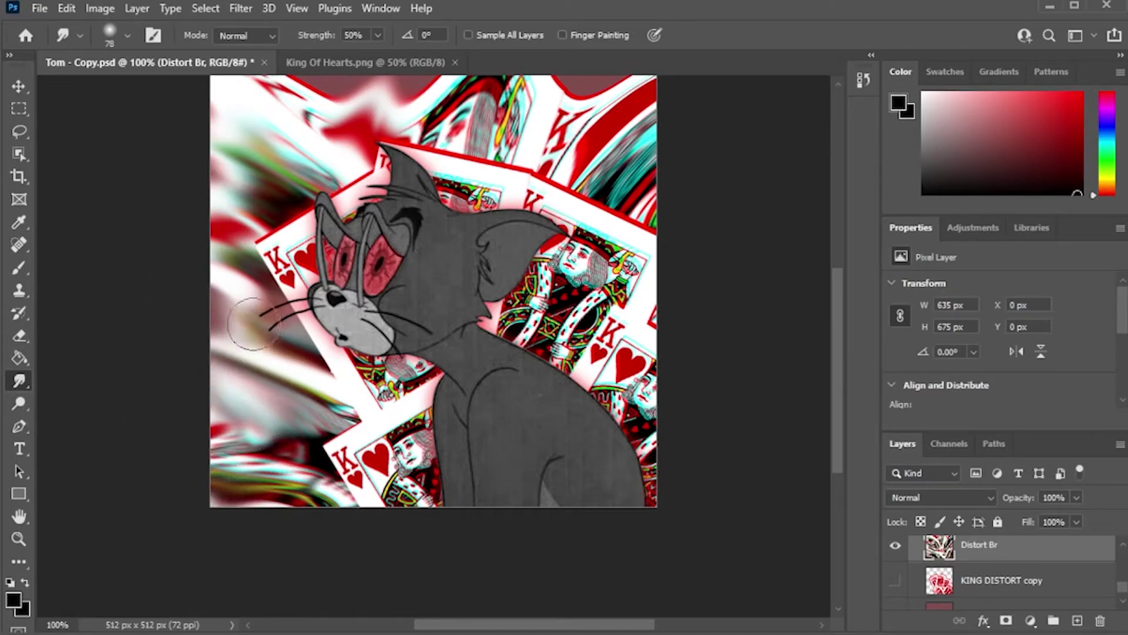
left_click_drag(244, 330, 118, 282)
Step: Smudge the distorted cards above the cat's head outward toward the artboard's top edge and upper corners
left_click_drag(550, 183, 610, 67)
mouse_move(577, 145)
left_mouse_down()
mouse_move(626, 82)
mouse_move(784, 65)
left_mouse_up()
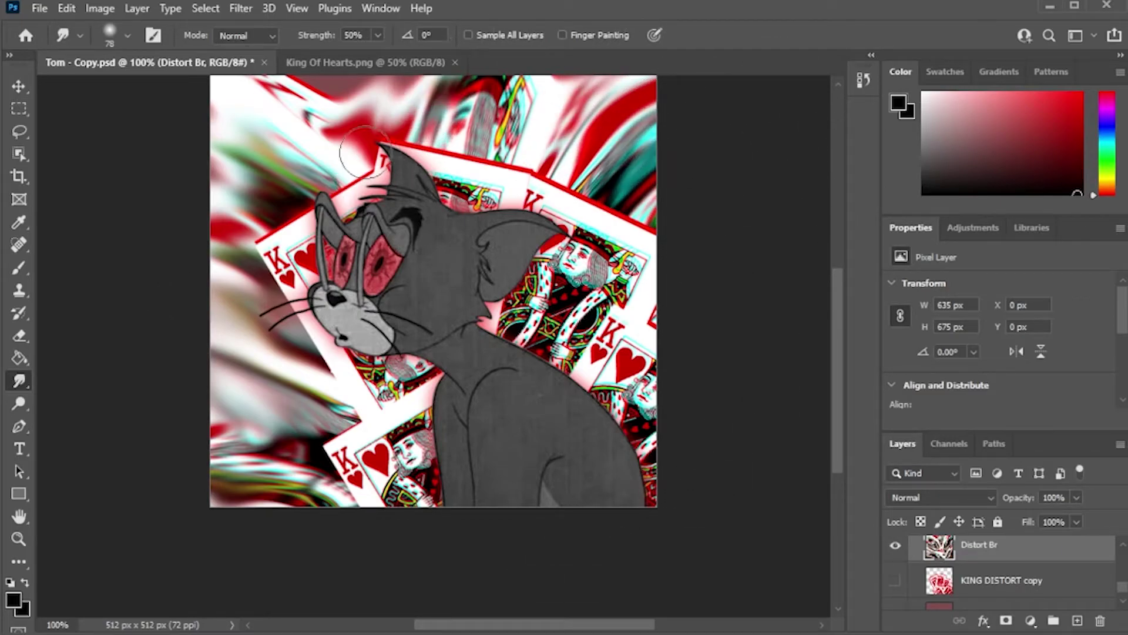
scroll(389, 176, "up", 1)
left_click_drag(367, 158, 365, 37)
mouse_move(323, 153)
left_mouse_down()
mouse_move(317, 81)
mouse_move(338, 163)
mouse_move(217, 46)
left_mouse_up()
left_click_drag(328, 195, 79, 126)
mouse_move(378, 146)
left_mouse_down()
mouse_move(358, 136)
mouse_move(326, 79)
left_mouse_up()
left_click_drag(506, 146, 633, 75)
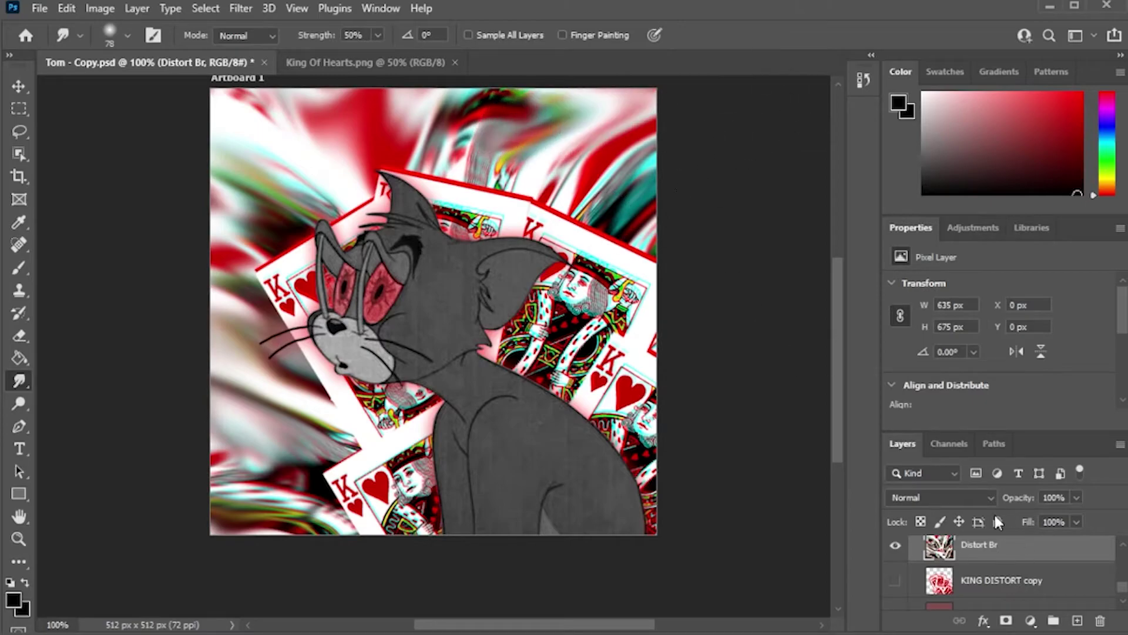
Step: Colorize the Distort Br layer red with a Hue/Saturation adjustment at hue 1 and saturation 53
left_click(113, 7)
mouse_move(139, 53)
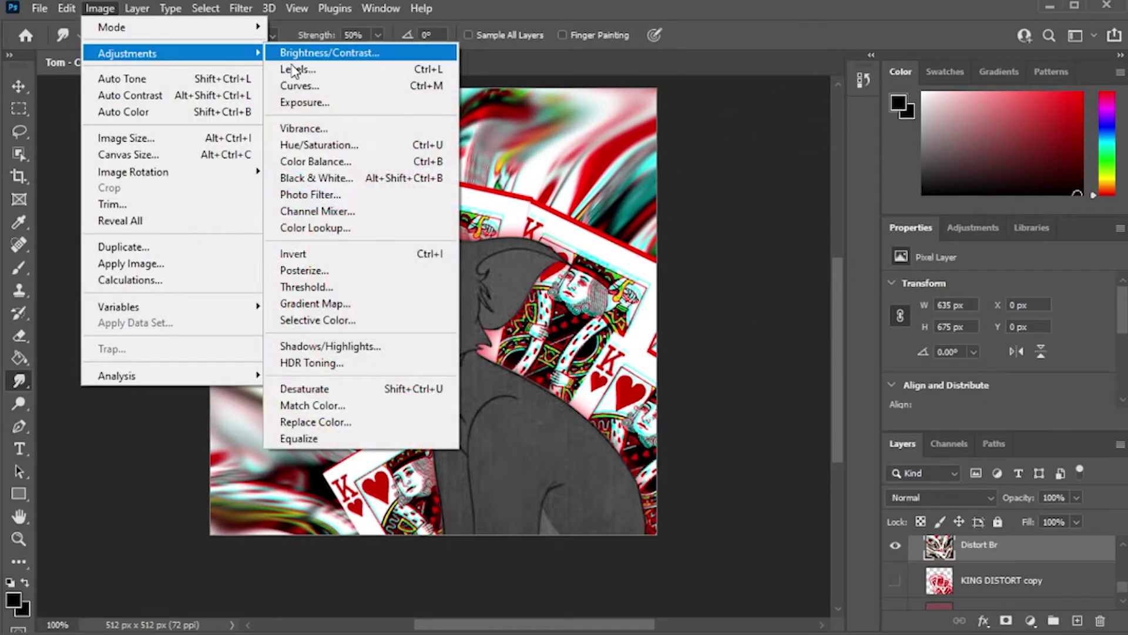
left_click(329, 145)
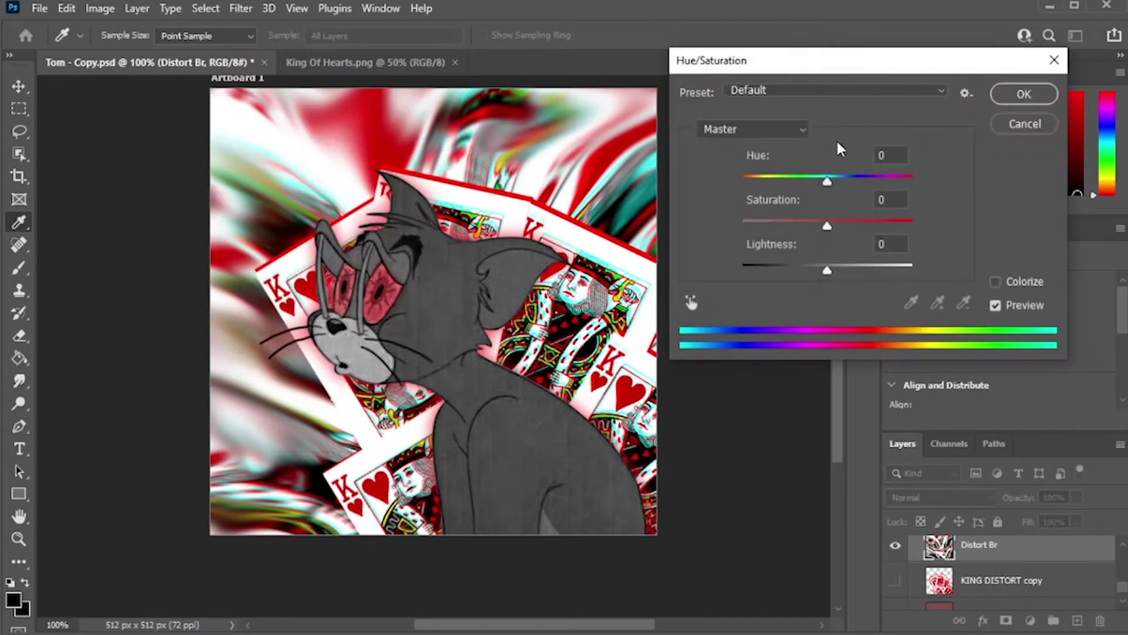
left_click(995, 282)
left_click_drag(783, 227, 834, 224)
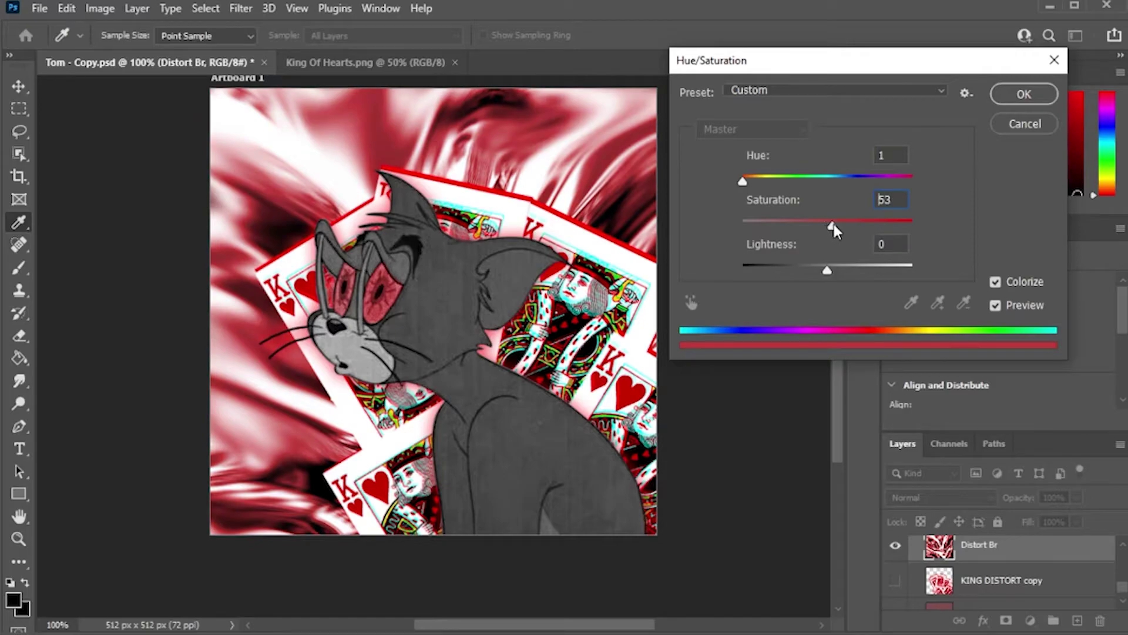
left_click(1014, 97)
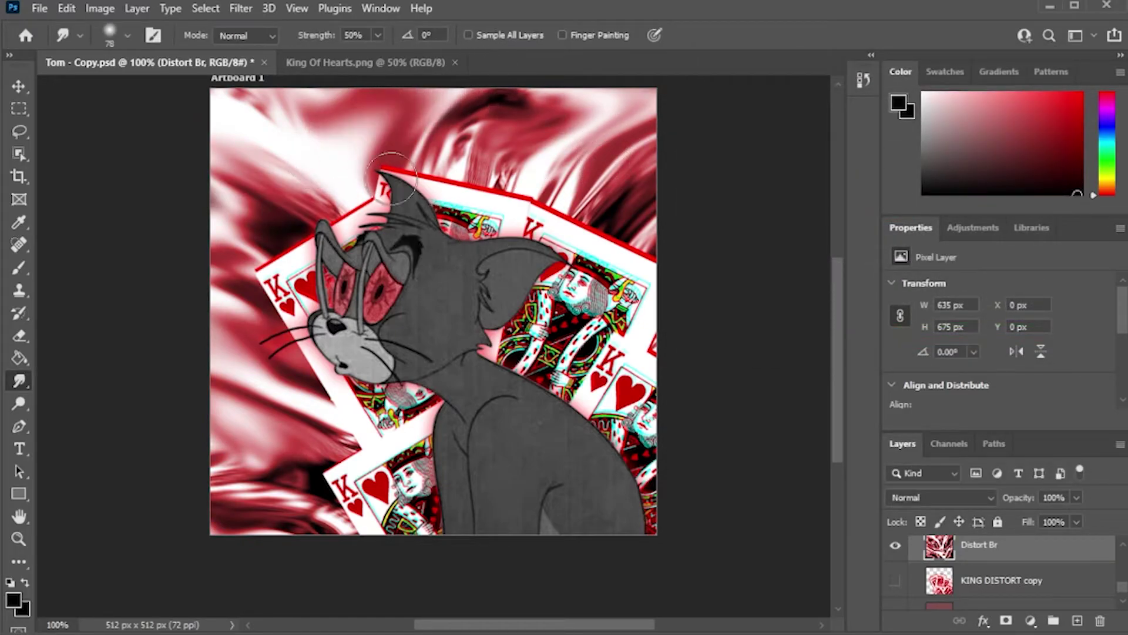
Step: Smudge the red Distort Br background above the cat's head and down the lower-left side toward the artboard edges
left_click_drag(358, 185, 466, 139)
mouse_move(547, 177)
left_mouse_down()
mouse_move(478, 85)
mouse_move(731, 125)
left_mouse_up()
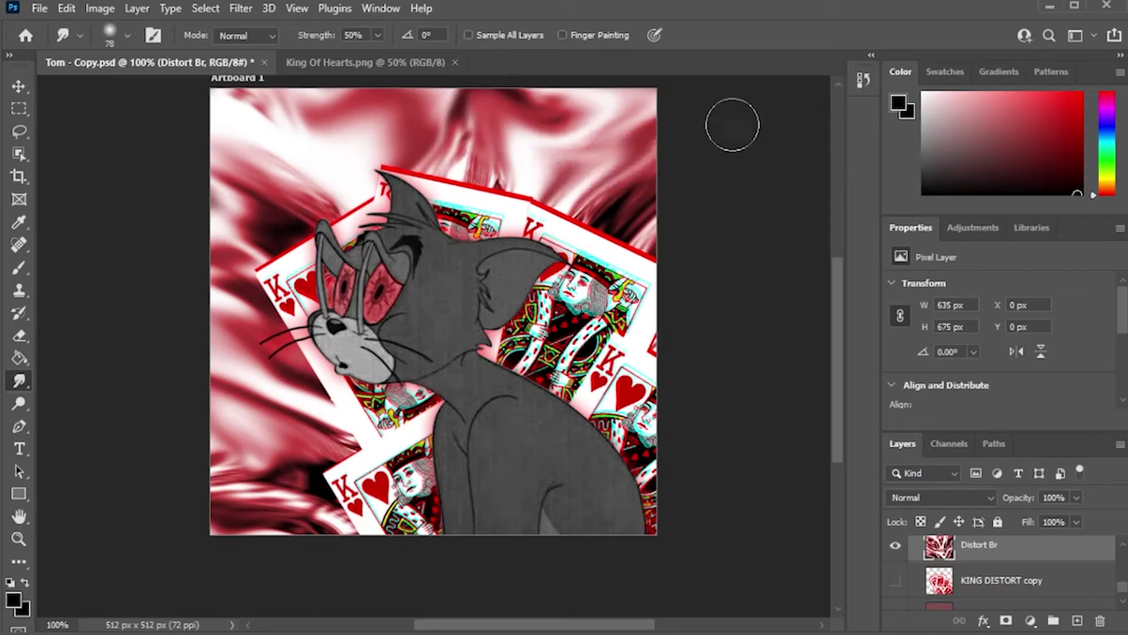
left_click_drag(588, 190, 710, 114)
mouse_move(253, 381)
left_mouse_down()
mouse_move(139, 514)
mouse_move(274, 405)
mouse_move(164, 533)
mouse_move(301, 424)
mouse_move(159, 557)
mouse_move(274, 519)
mouse_move(183, 617)
left_mouse_up()
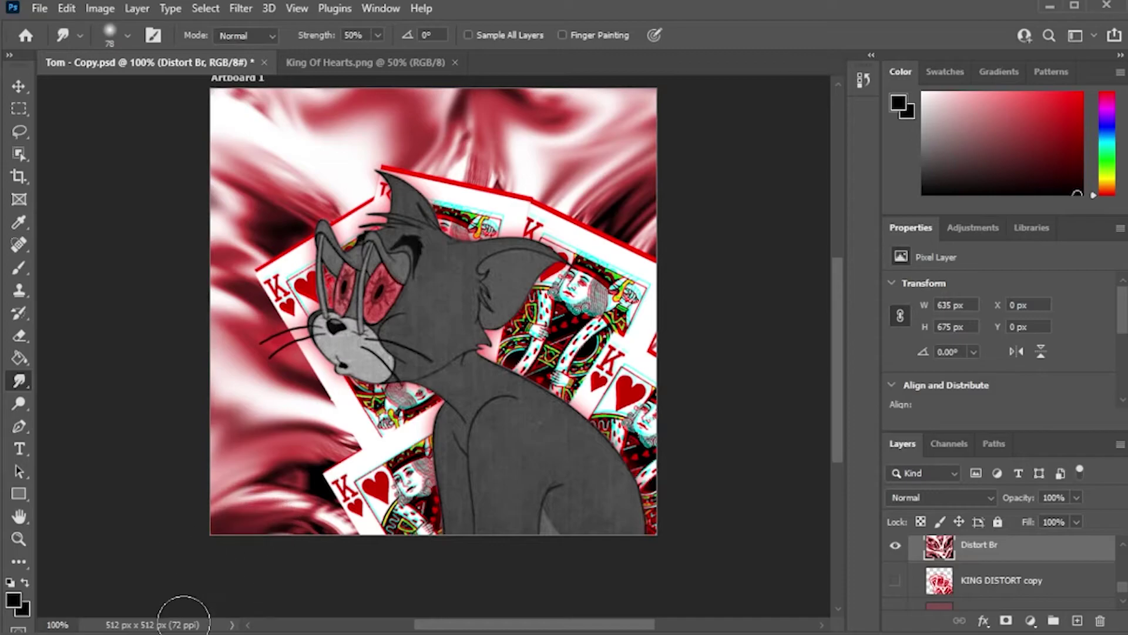
left_click_drag(304, 526, 388, 621)
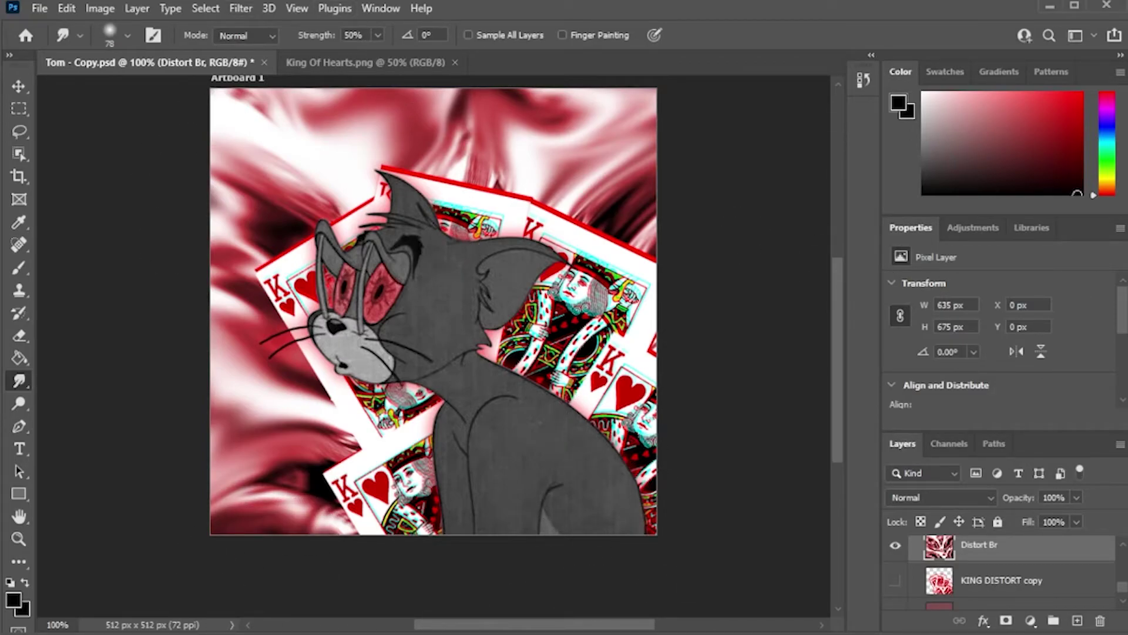
left_click_drag(315, 231, 286, 78)
left_click_drag(465, 191, 299, 79)
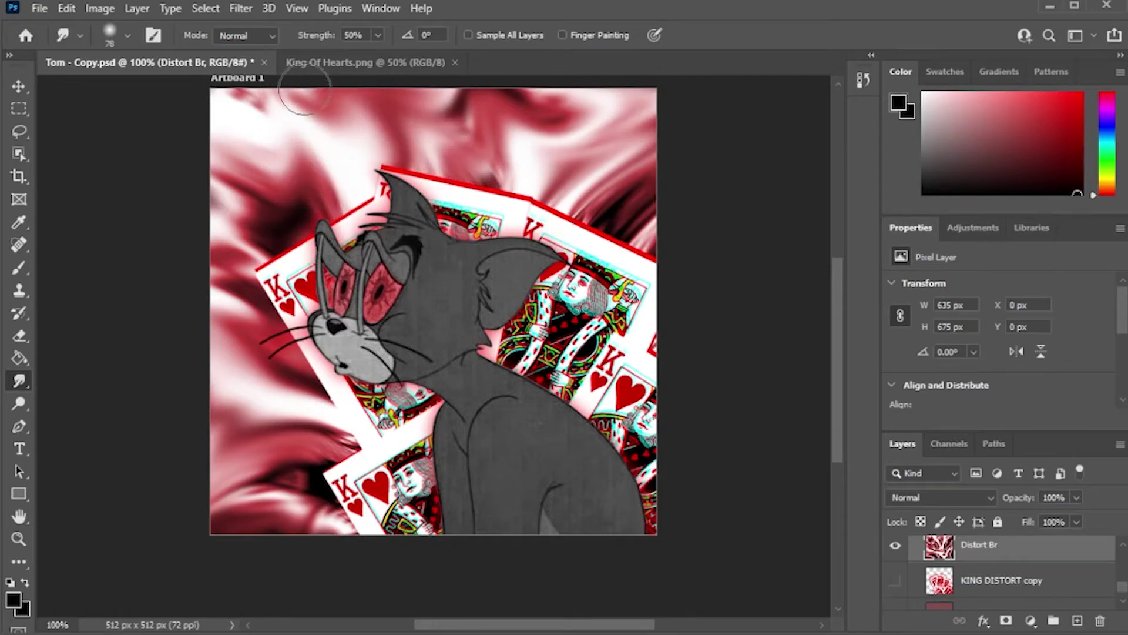
Step: Make the BASE card layer active for editing
scroll(962, 588, "down", 1)
scroll(959, 589, "up", 1)
left_click(1031, 581)
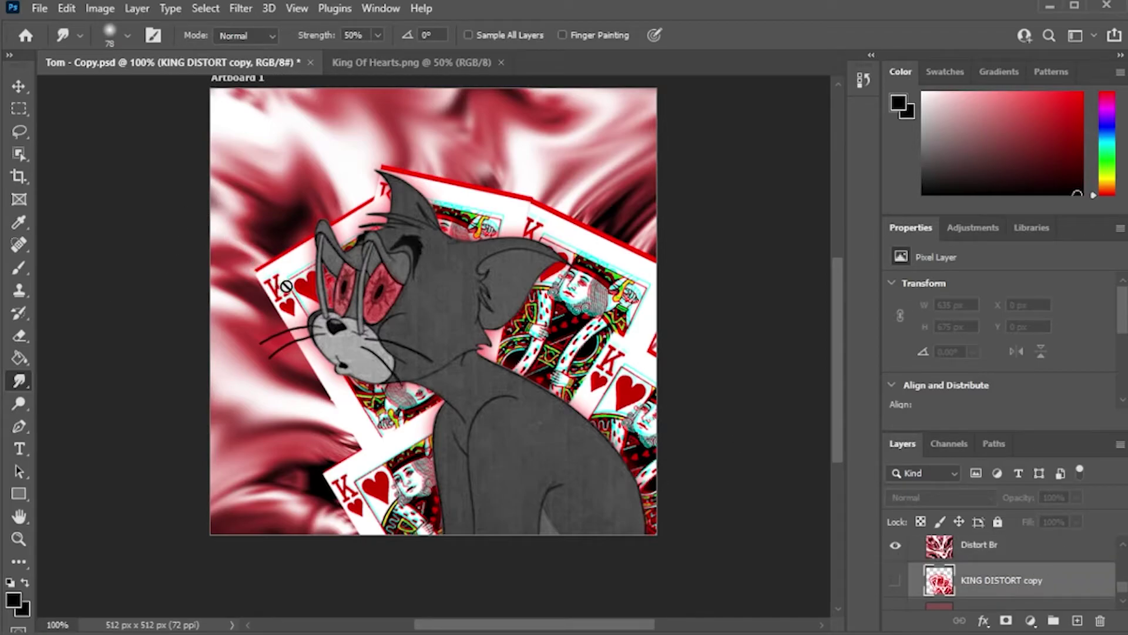
scroll(359, 294, "up", 1)
scroll(995, 580, "up", 1)
left_click(993, 555)
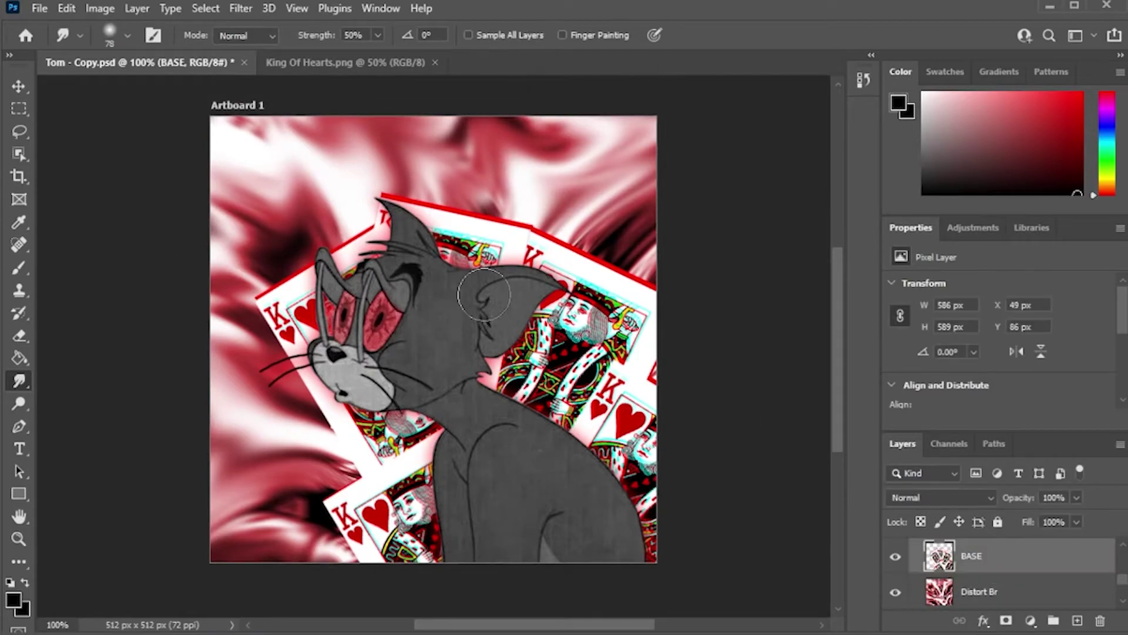
mouse_move(281, 311)
left_mouse_down()
mouse_move(267, 267)
mouse_move(291, 270)
left_mouse_up()
key("ctrl+z")
key("ctrl+z")
left_click(67, 9)
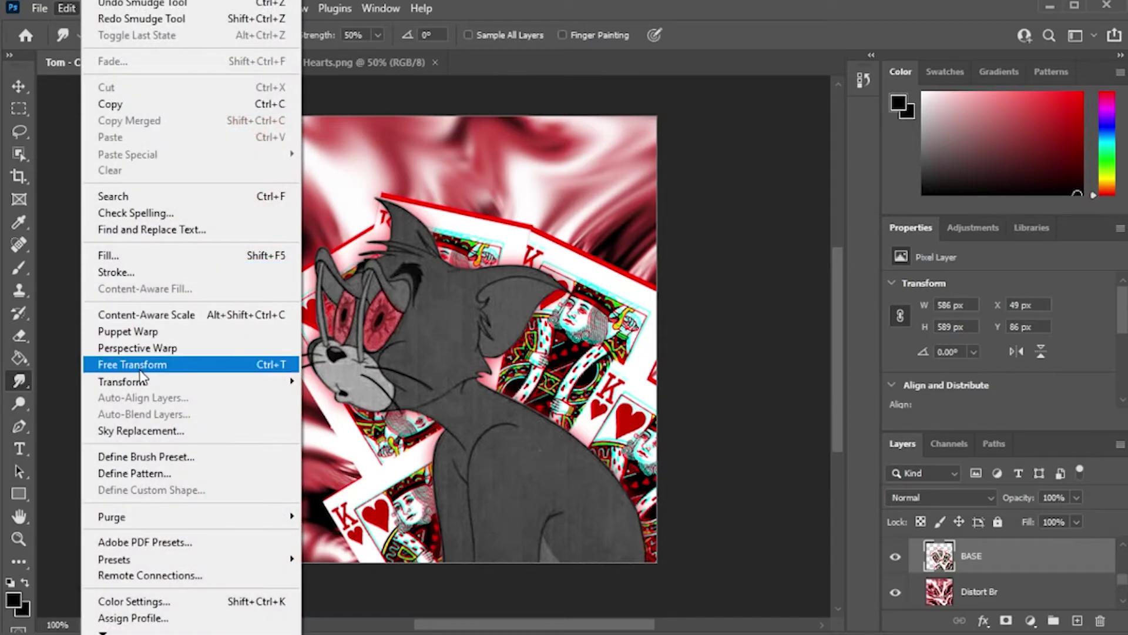
left_click(754, 5)
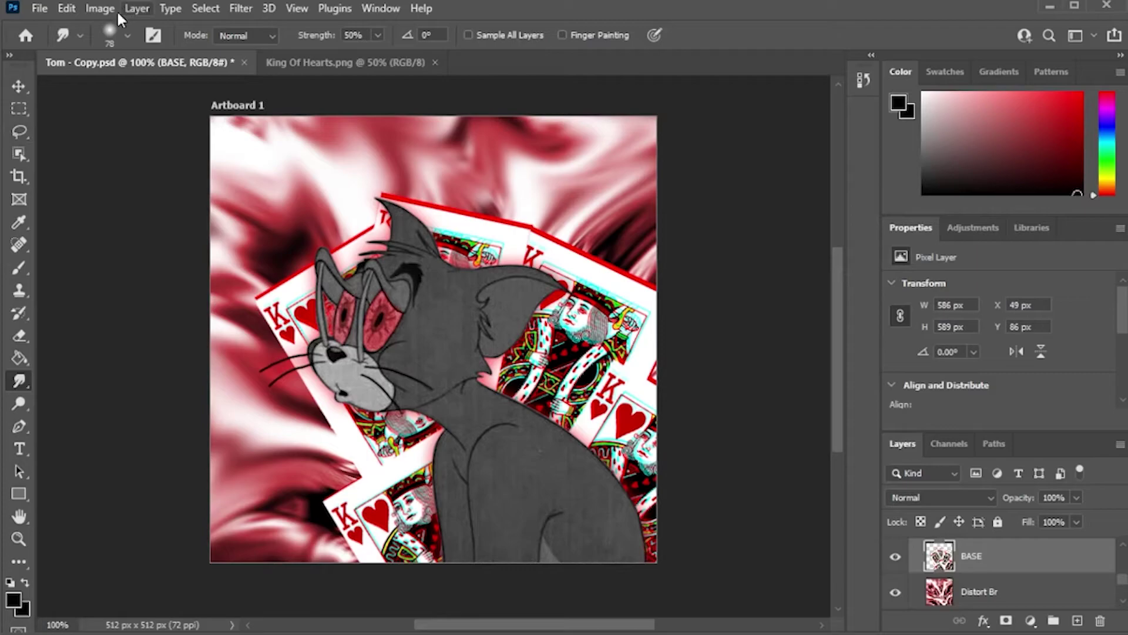
Step: Set the Smudge brush size to 23 px and smear the upper card edges on BASE upward into jagged streaks
left_click(110, 36)
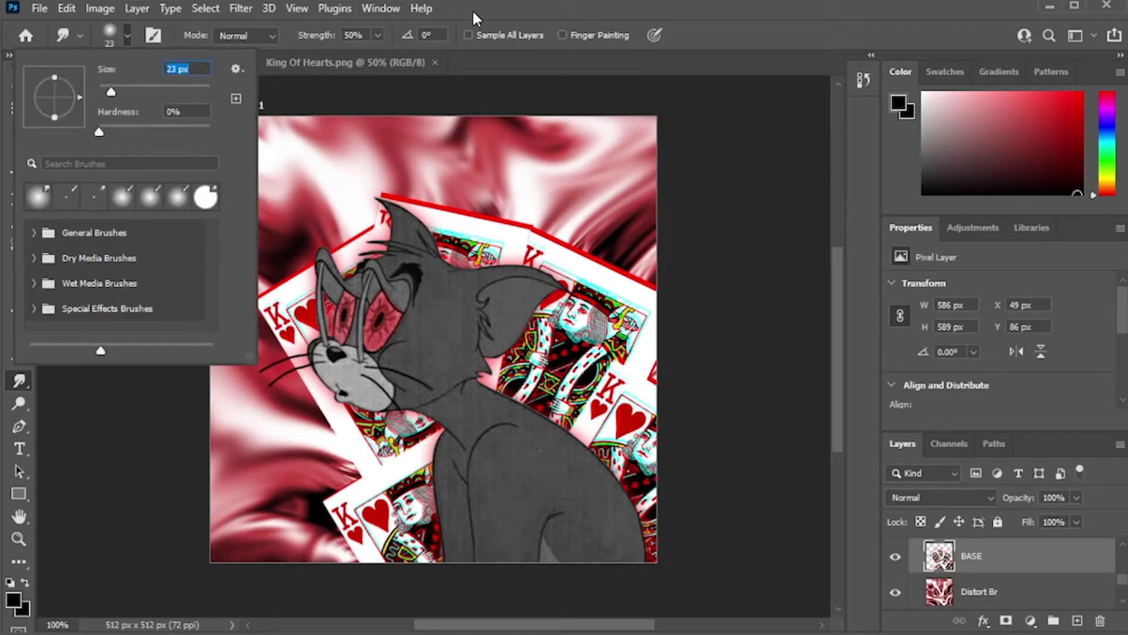
key("Return")
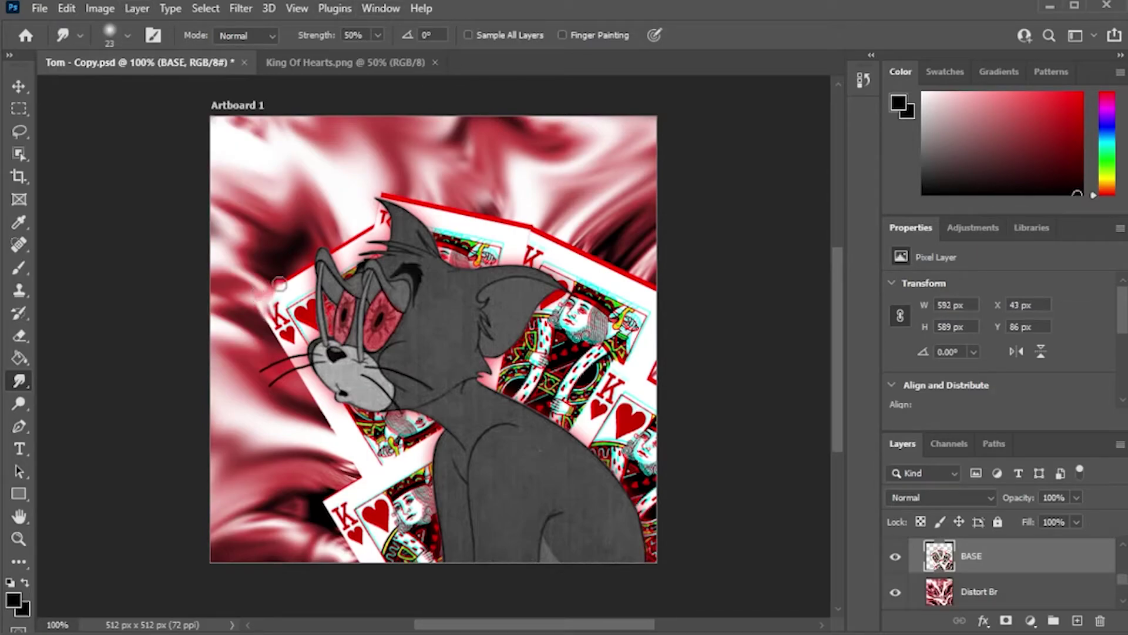
left_click_drag(296, 285, 289, 213)
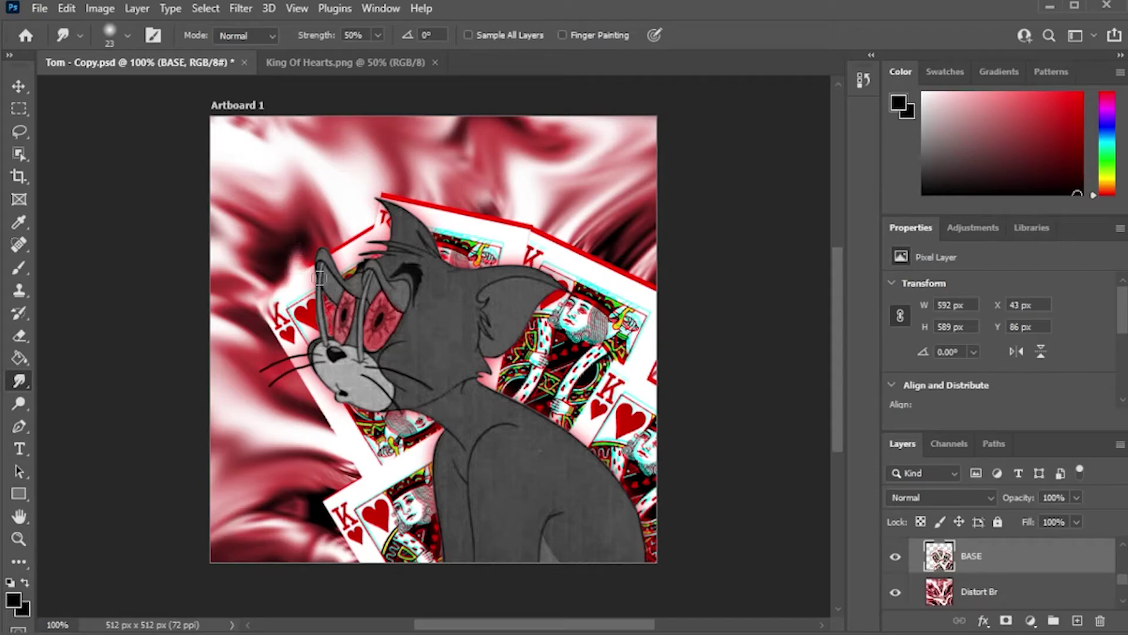
mouse_move(343, 262)
left_mouse_down()
mouse_move(369, 192)
mouse_move(364, 227)
mouse_move(388, 190)
mouse_move(439, 223)
mouse_move(439, 211)
mouse_move(537, 202)
left_mouse_up()
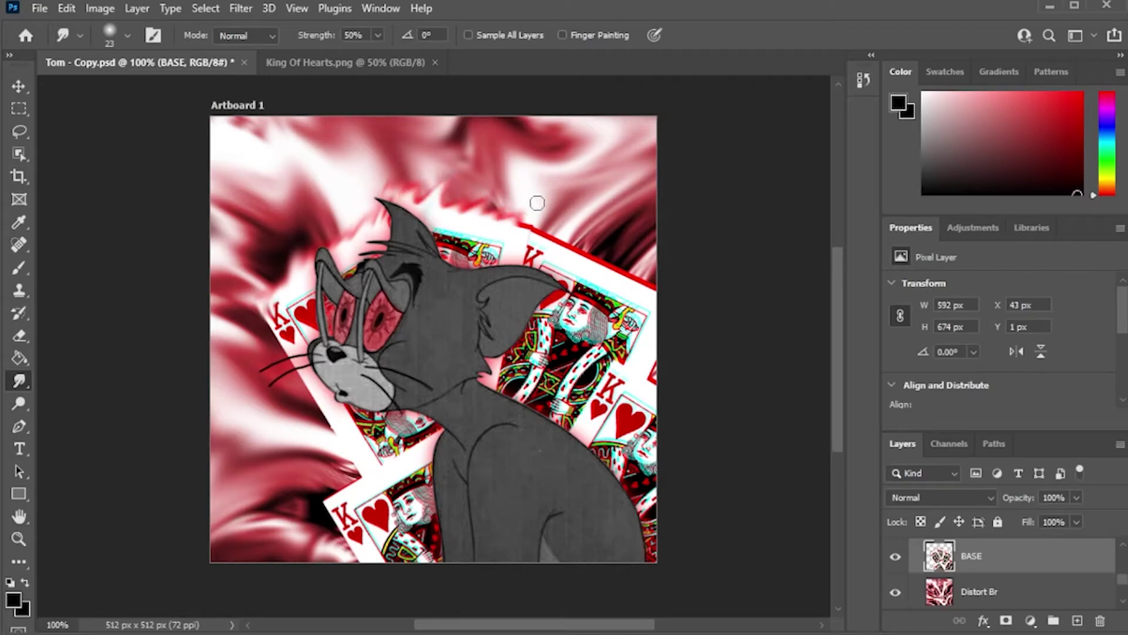
left_click_drag(560, 244, 619, 276)
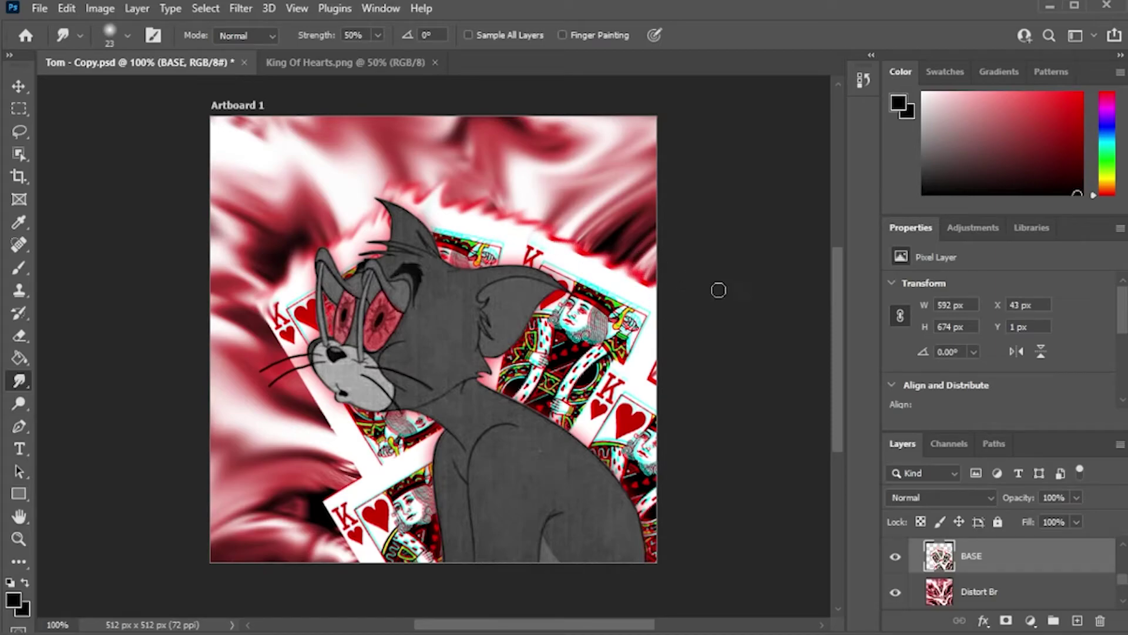
Step: Smudge the edge between the two cards behind the cat's back upward, and undo the extra stroke
left_click_drag(622, 378, 653, 306)
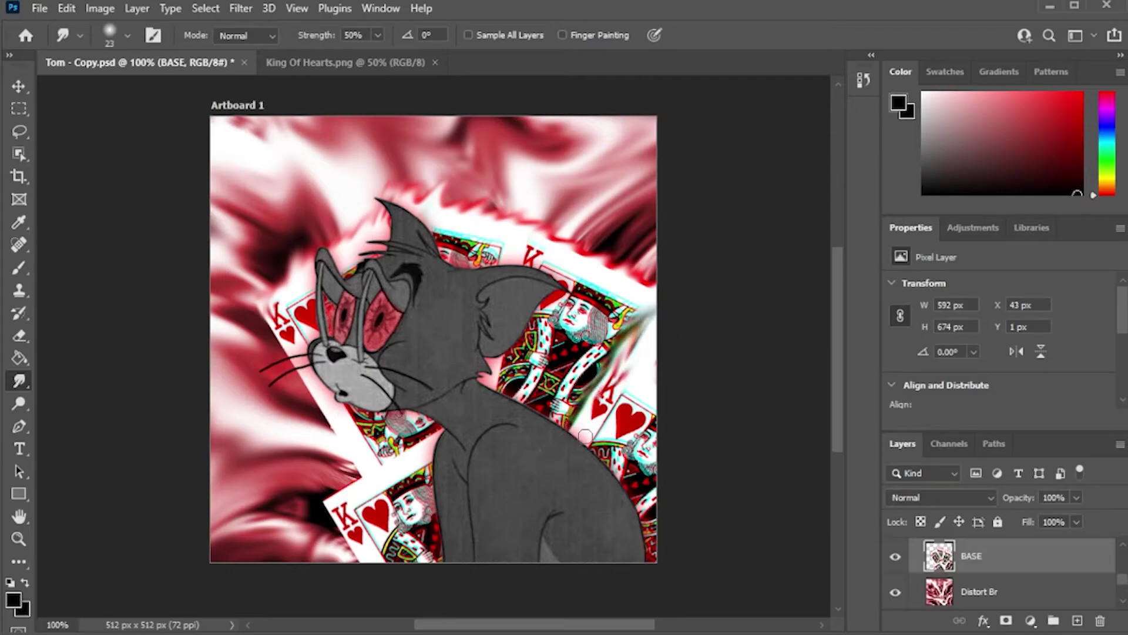
left_click_drag(579, 411, 595, 281)
key("ctrl+z")
Step: Smudge the corner of the lower-left card and the outer edge of the card behind the cat's face outward
mouse_move(364, 474)
left_mouse_down()
mouse_move(309, 517)
mouse_move(317, 562)
left_mouse_up()
left_click_drag(356, 500, 327, 570)
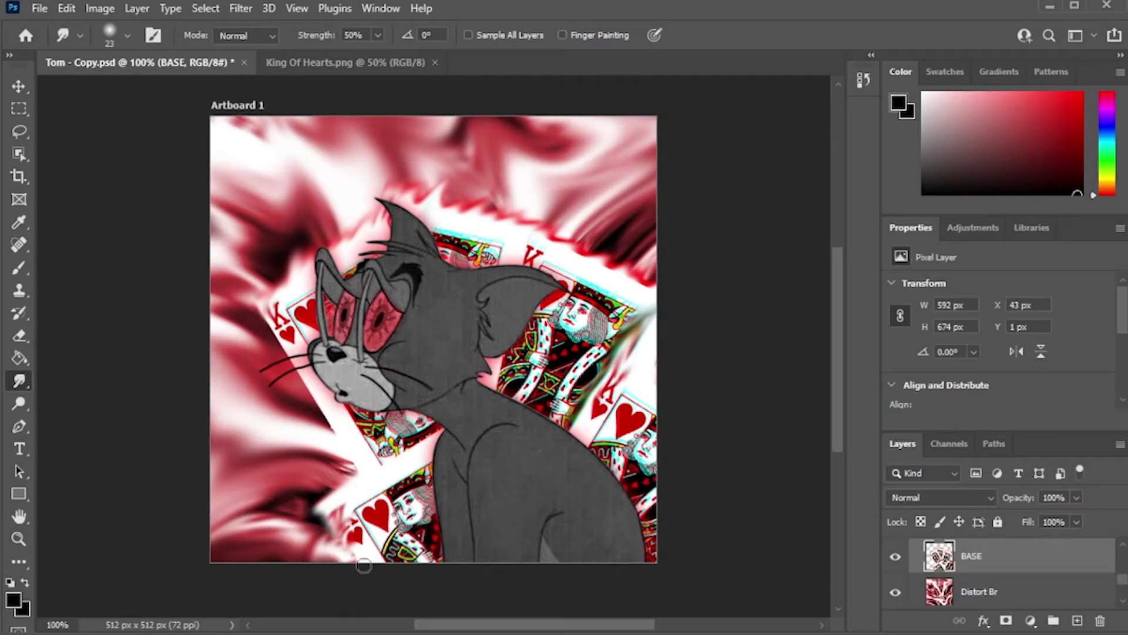
left_click_drag(361, 527, 300, 604)
left_click_drag(365, 481, 330, 477)
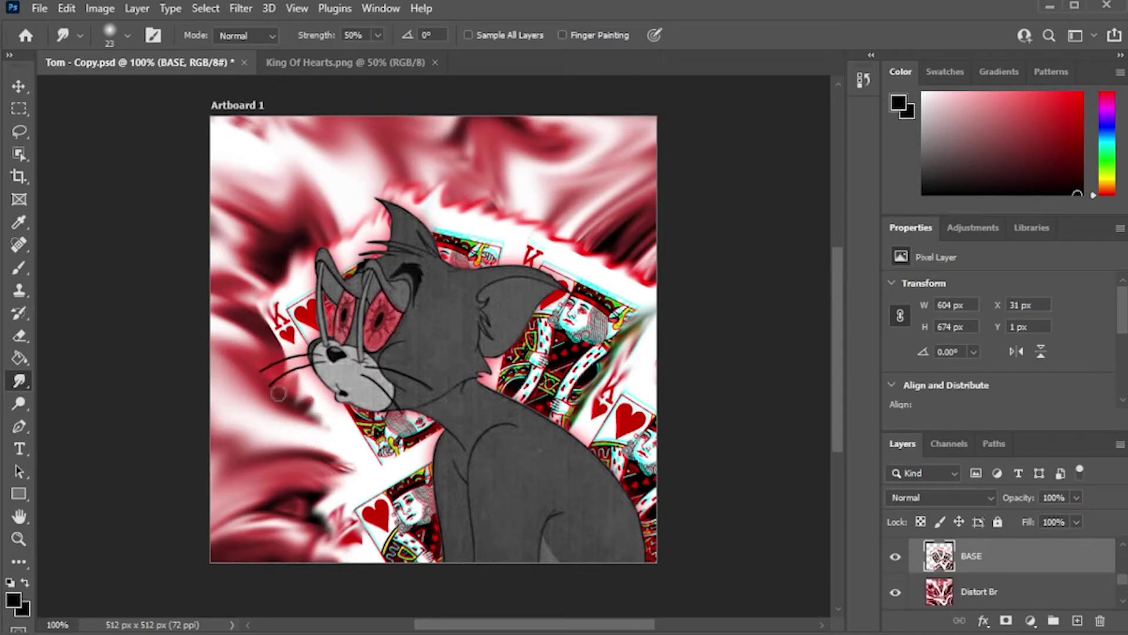
key("ctrl+z")
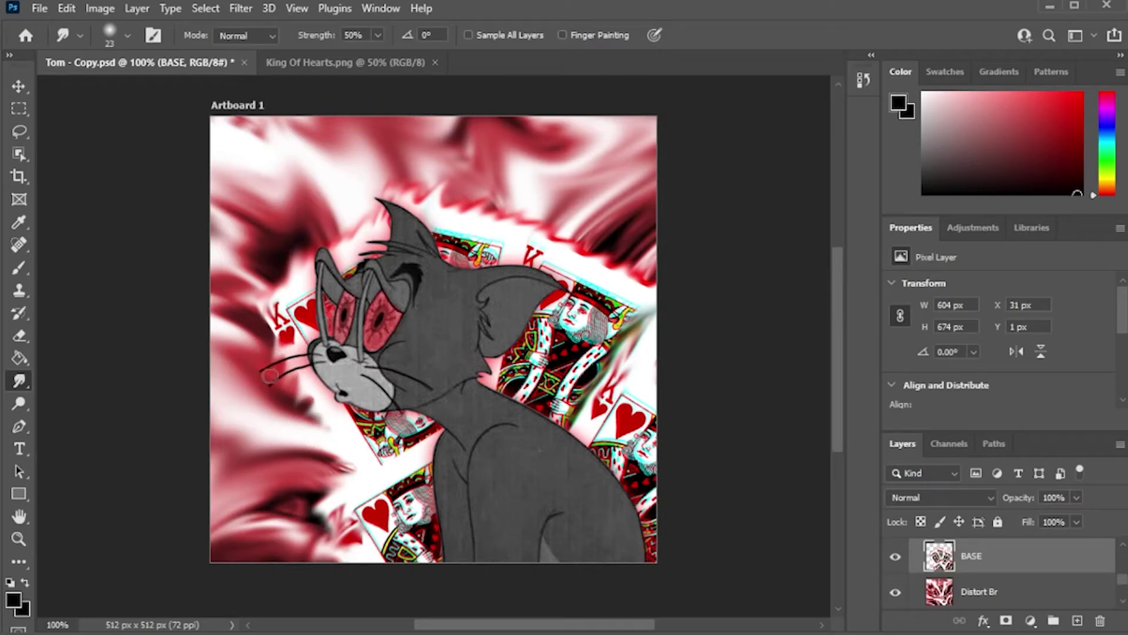
left_click_drag(277, 317, 270, 304)
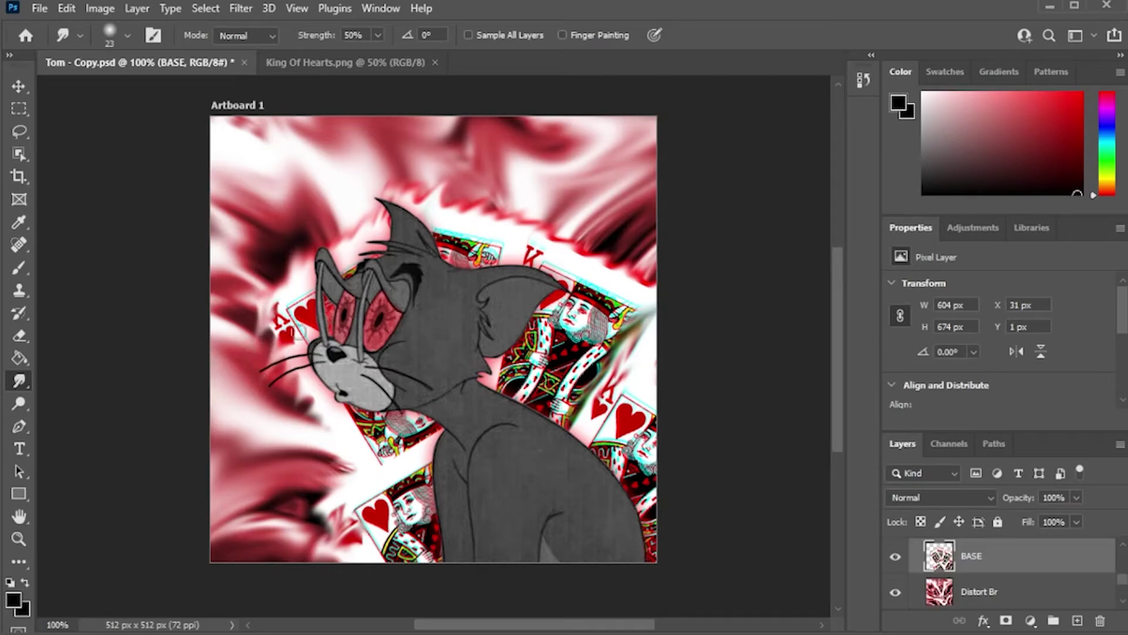
Step: Smudge the card edges around the cat's ear and brow outward, and smear the heart behind its back
left_click_drag(427, 215, 506, 126)
mouse_move(377, 241)
left_mouse_down()
mouse_move(376, 192)
mouse_move(355, 187)
left_mouse_up()
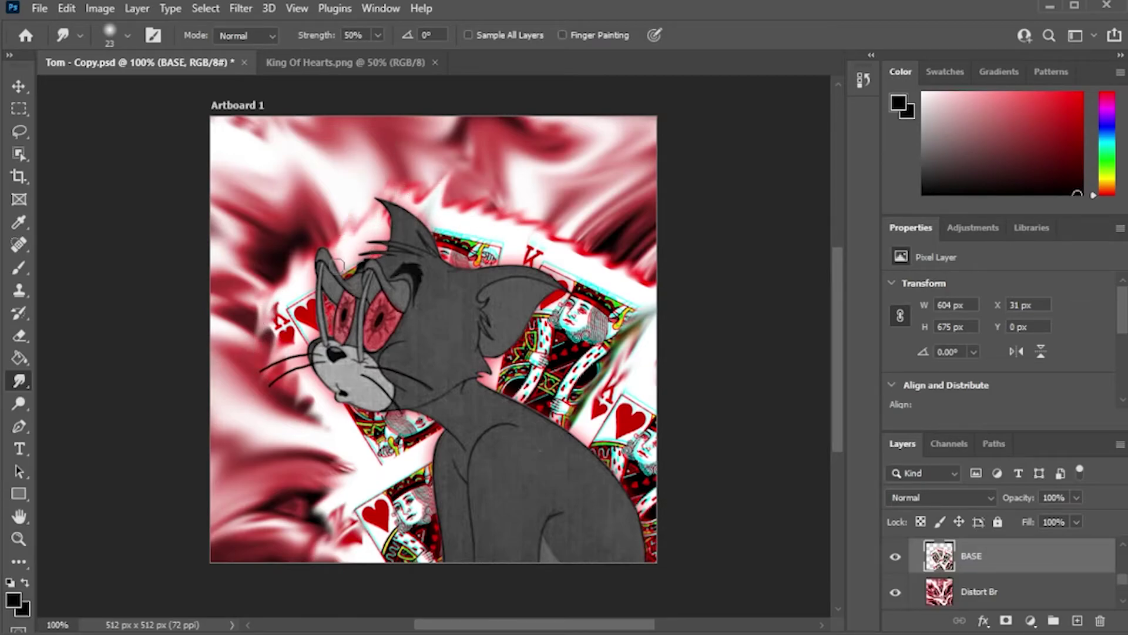
left_click_drag(310, 266, 290, 239)
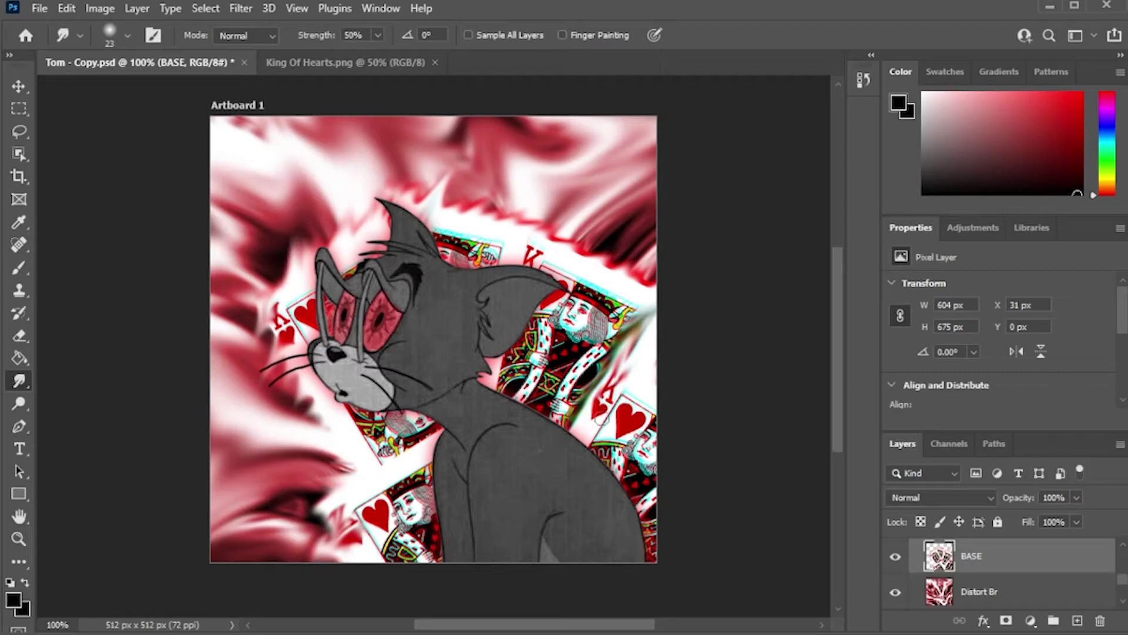
mouse_move(638, 380)
left_mouse_down()
mouse_move(631, 428)
mouse_move(657, 397)
left_mouse_up()
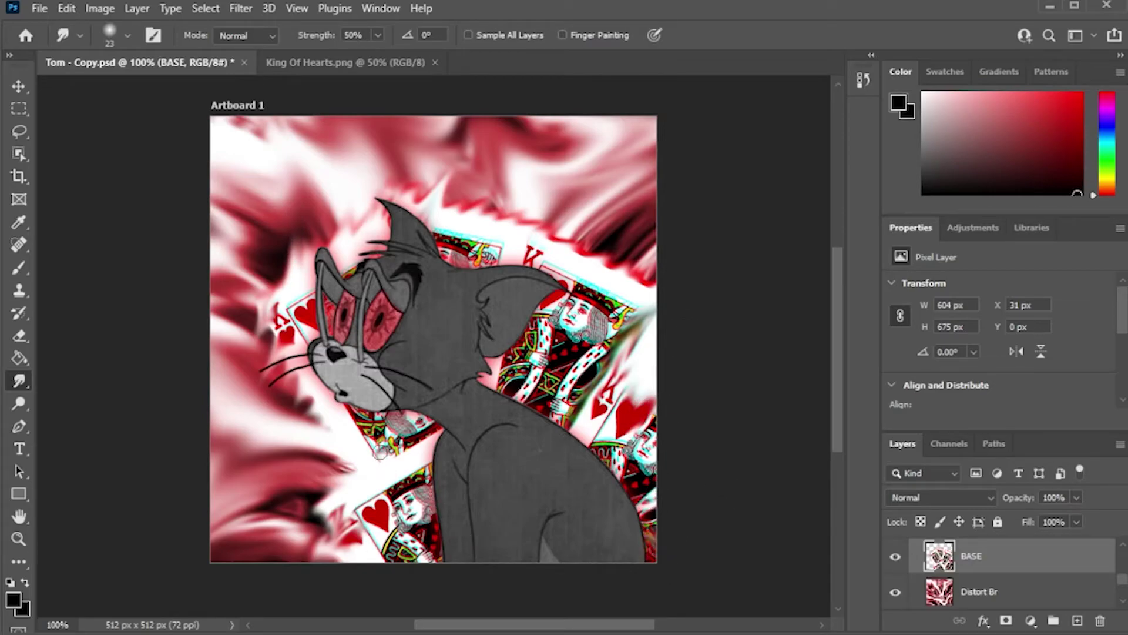
Step: Smudge the cards below the cat's chin and beside its chest, and smear the K above its ear
mouse_move(371, 422)
left_mouse_down()
mouse_move(344, 436)
mouse_move(347, 480)
mouse_move(326, 495)
left_mouse_up()
left_click_drag(392, 439, 325, 459)
mouse_move(360, 401)
left_mouse_down()
mouse_move(386, 404)
mouse_move(375, 477)
left_mouse_up()
mouse_move(411, 517)
left_mouse_down()
mouse_move(405, 462)
mouse_move(424, 411)
left_mouse_up()
left_click_drag(535, 265, 527, 272)
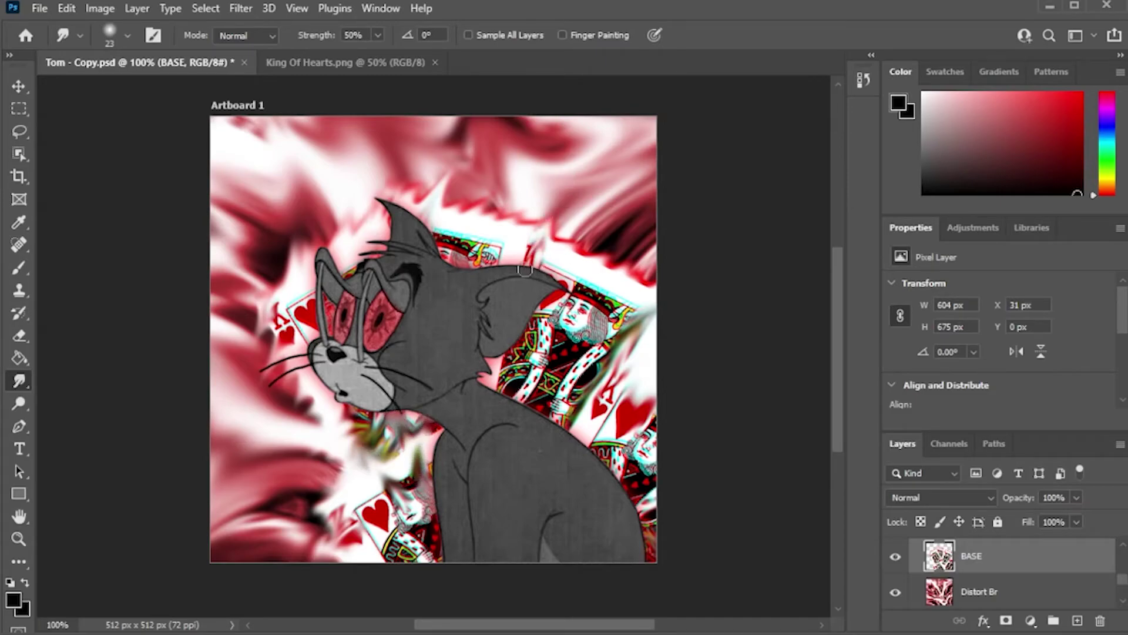
mouse_move(257, 305)
left_mouse_down()
mouse_move(226, 271)
mouse_move(218, 237)
left_mouse_up()
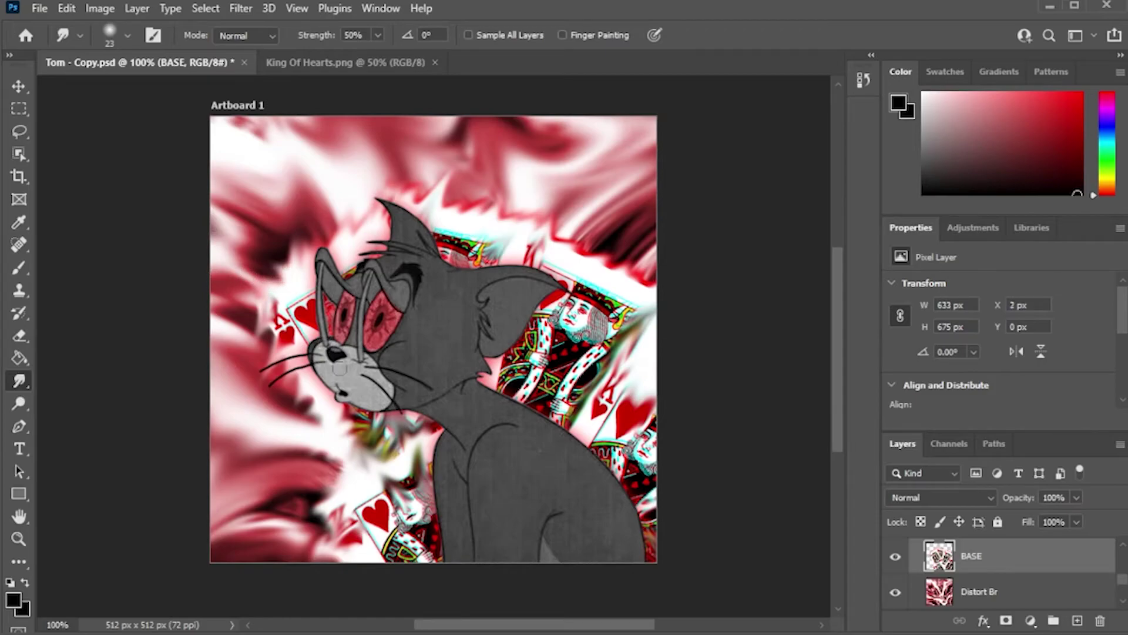
left_click_drag(301, 511, 424, 453)
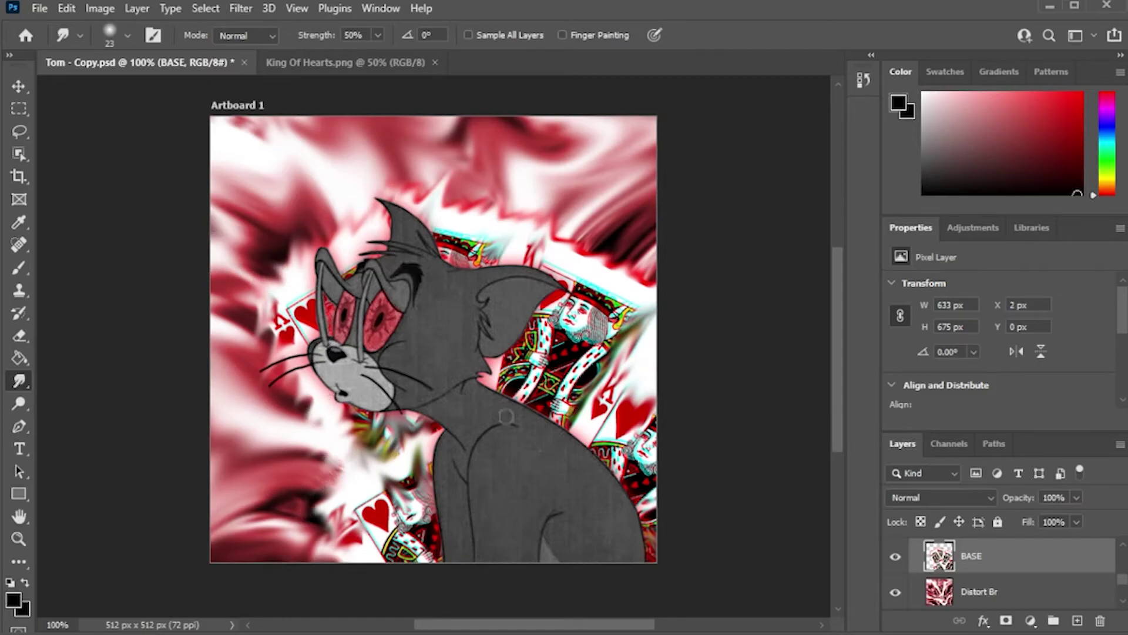
Step: Colorize the BASE layer red with a Hue/Saturation adjustment and raised saturation
left_click(100, 8)
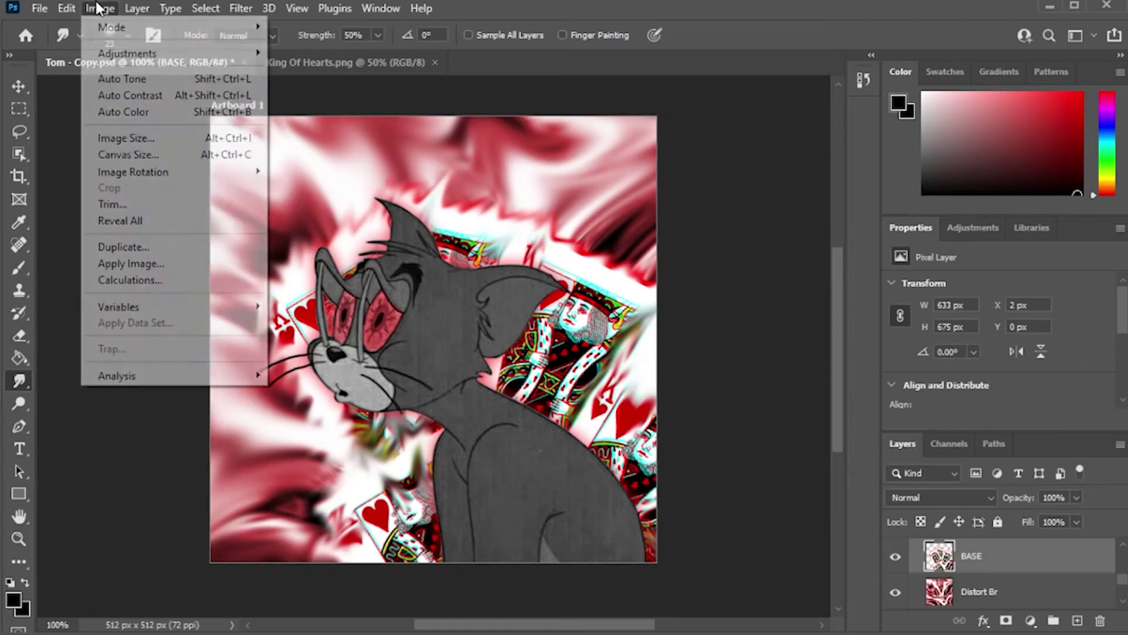
mouse_move(147, 53)
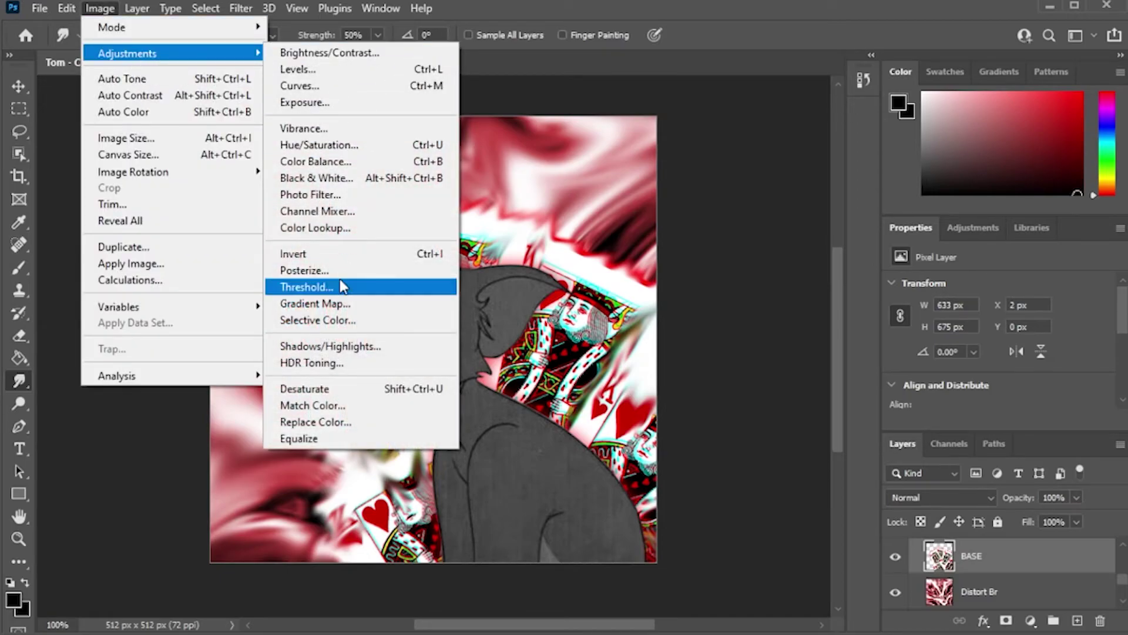
left_click(341, 146)
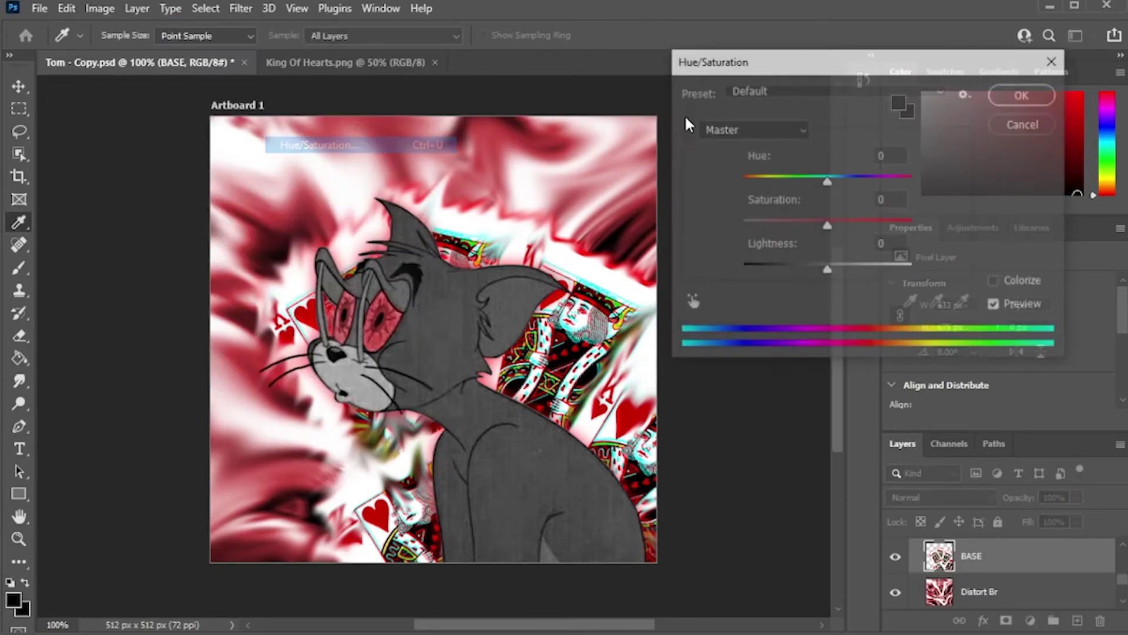
mouse_move(825, 227)
left_mouse_down()
mouse_move(897, 229)
mouse_move(865, 229)
left_mouse_up()
left_click(999, 283)
left_click(1023, 94)
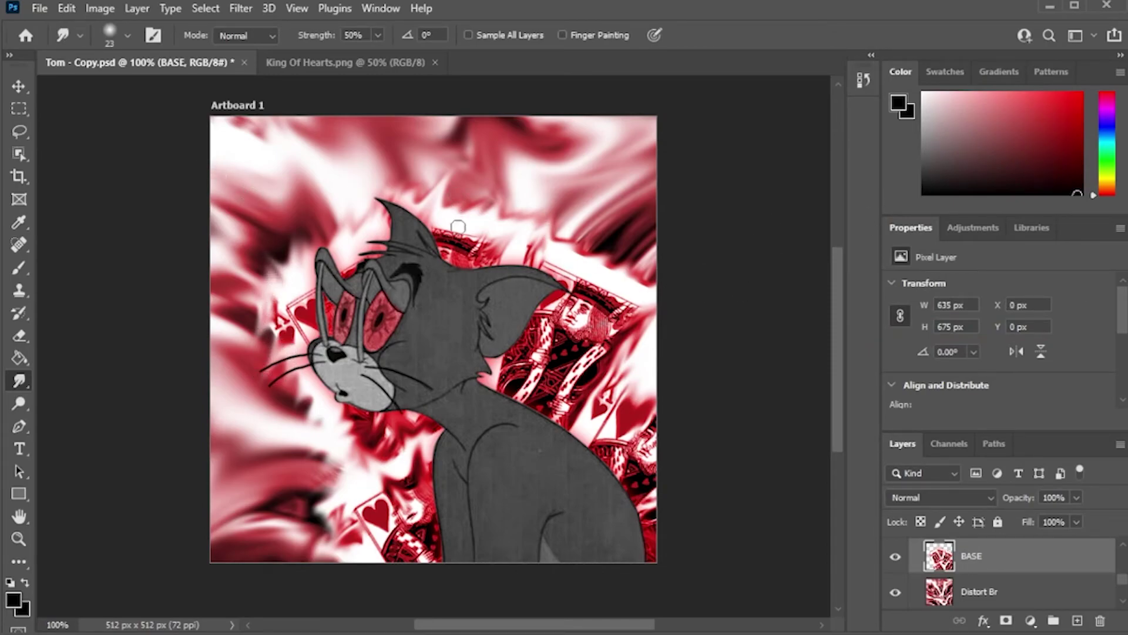
Step: Smudge the remaining sharp edges of the red BASE cards outward above the ears, beside the chest and behind the back
left_click_drag(640, 288, 668, 238)
left_click_drag(640, 330, 650, 217)
mouse_move(613, 309)
left_mouse_down()
mouse_move(639, 240)
mouse_move(657, 270)
left_mouse_up()
left_click_drag(622, 331, 645, 245)
mouse_move(572, 307)
left_mouse_down()
mouse_move(605, 214)
mouse_move(559, 287)
mouse_move(566, 237)
left_mouse_up()
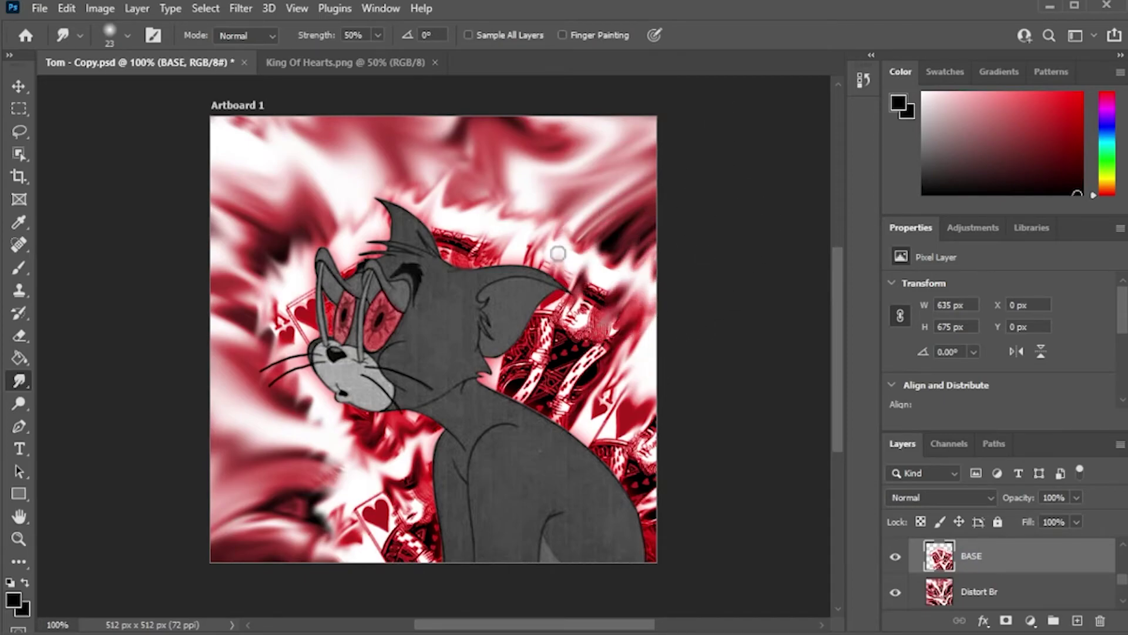
left_click_drag(489, 285, 476, 195)
left_click_drag(435, 270, 454, 200)
mouse_move(407, 513)
left_mouse_down()
mouse_move(349, 519)
mouse_move(375, 530)
mouse_move(332, 551)
left_mouse_up()
left_click_drag(638, 450, 738, 494)
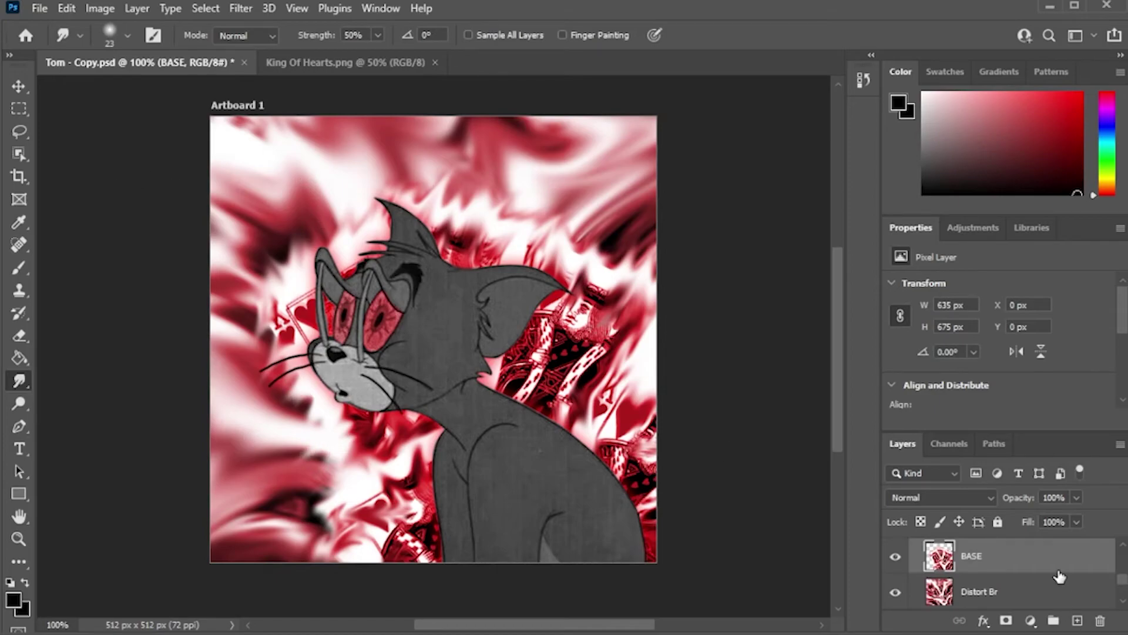
scroll(660, 368, "down", 2)
scroll(660, 367, "up", 1)
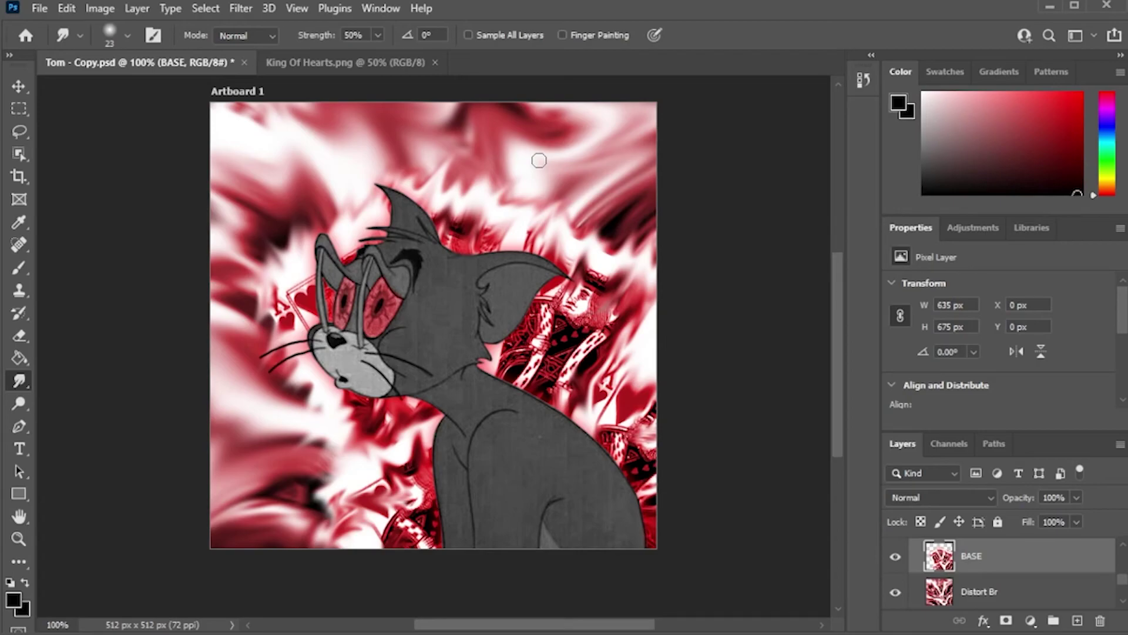
scroll(529, 282, "down", 1)
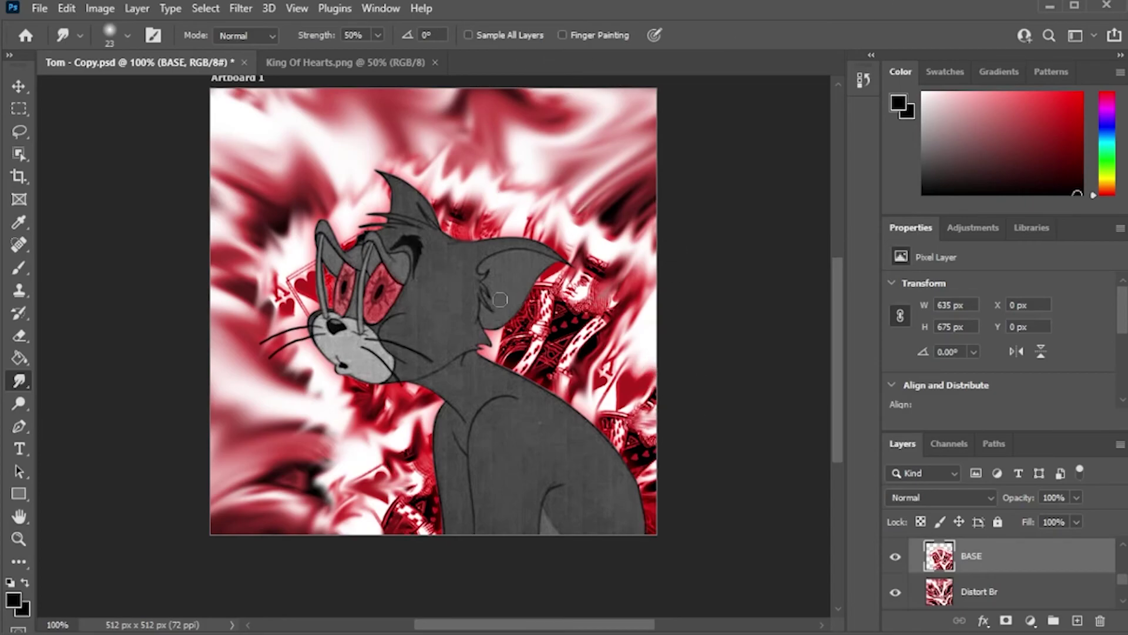
scroll(655, 252, "up", 1)
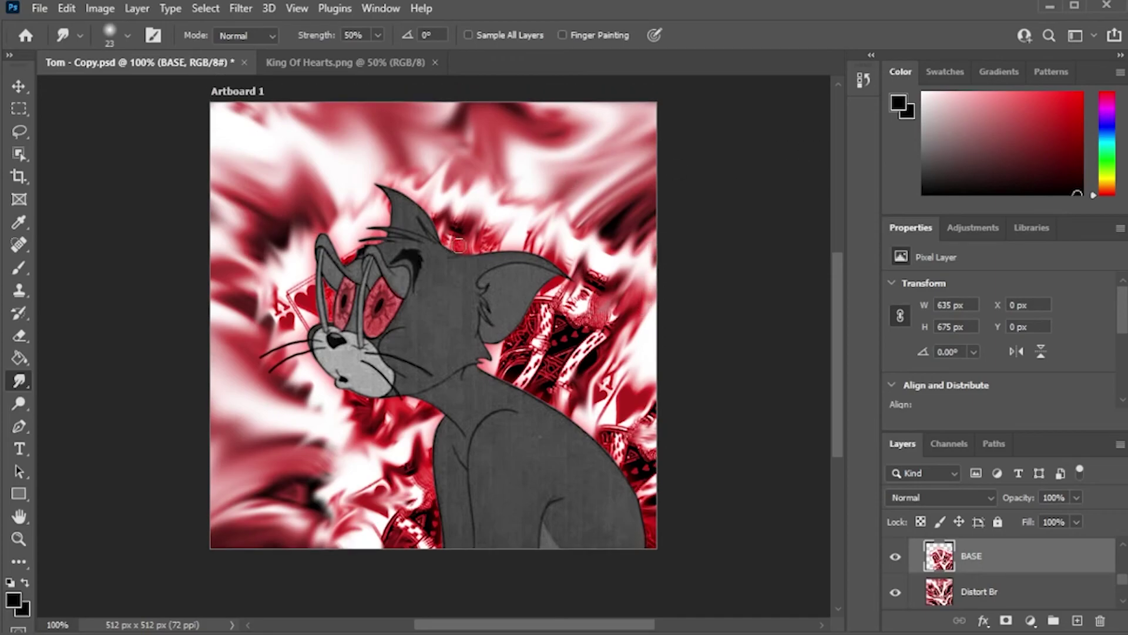